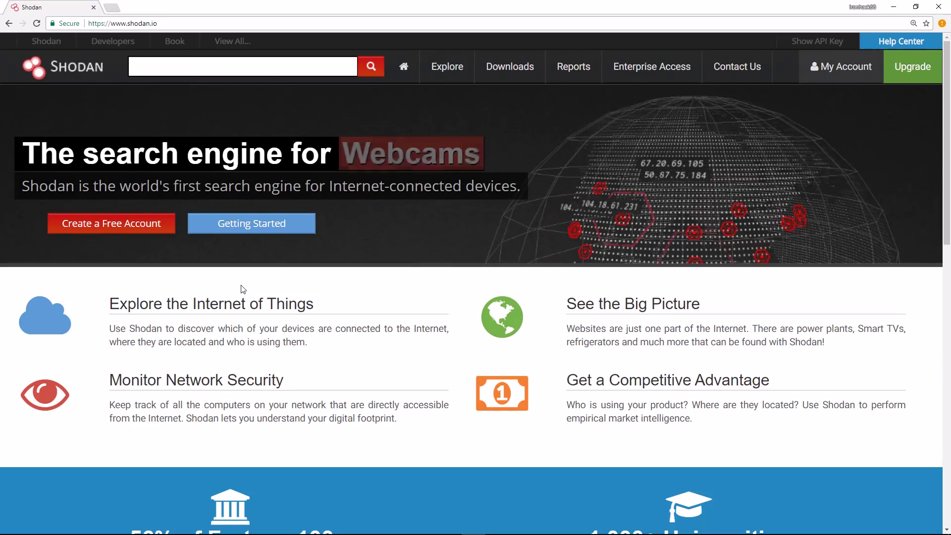
- Open the $49 full-access membership page and scroll through its member benefits
scroll(240, 285, "down", 4)
scroll(238, 284, "up", 4)
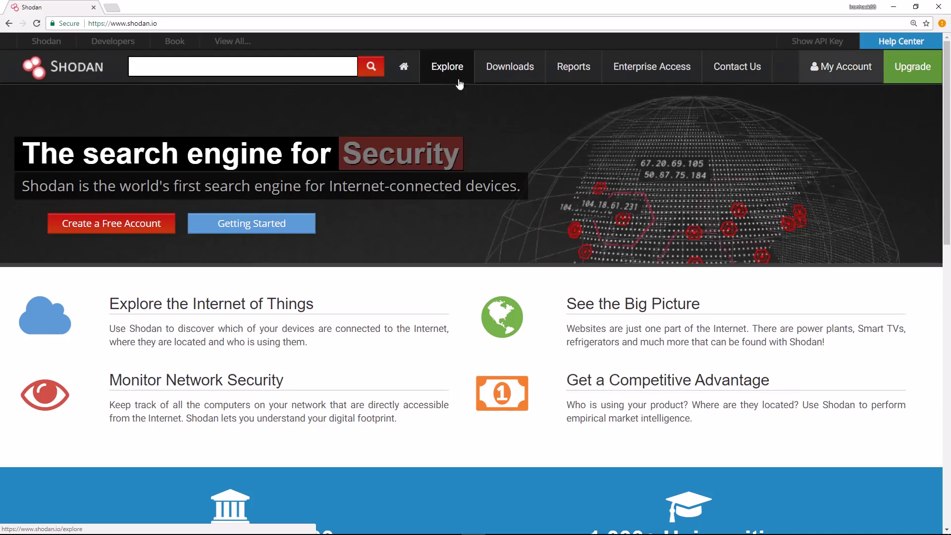
left_click(898, 73)
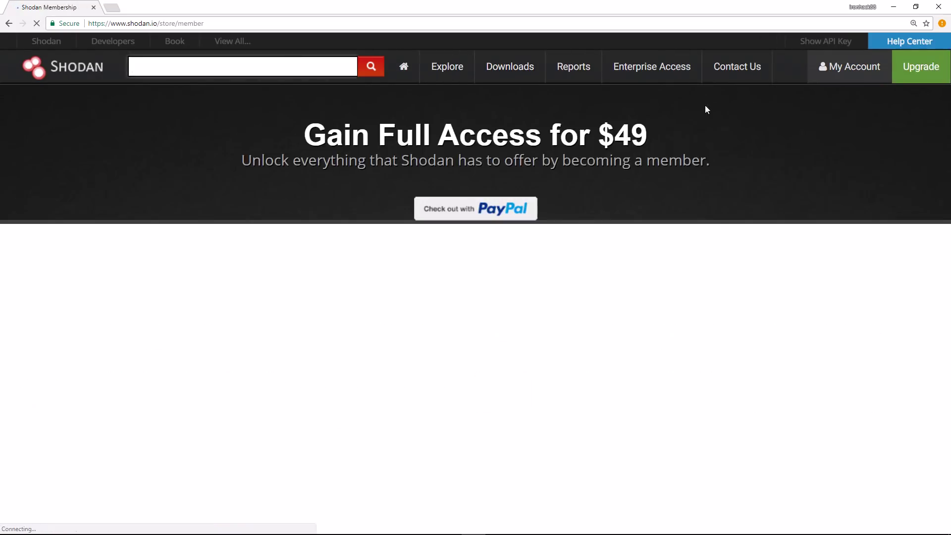
scroll(375, 272, "down", 5)
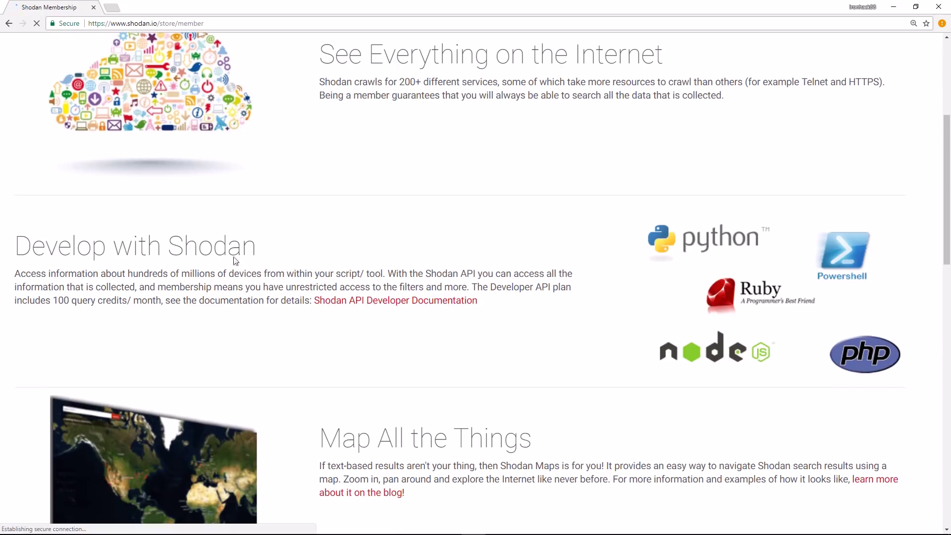
scroll(393, 356, "down", 5)
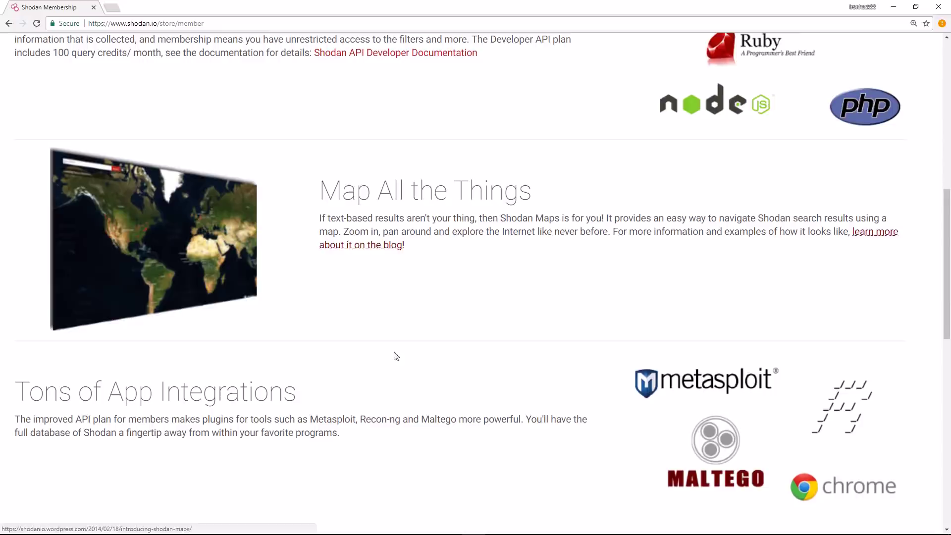
scroll(265, 316, "down", 3)
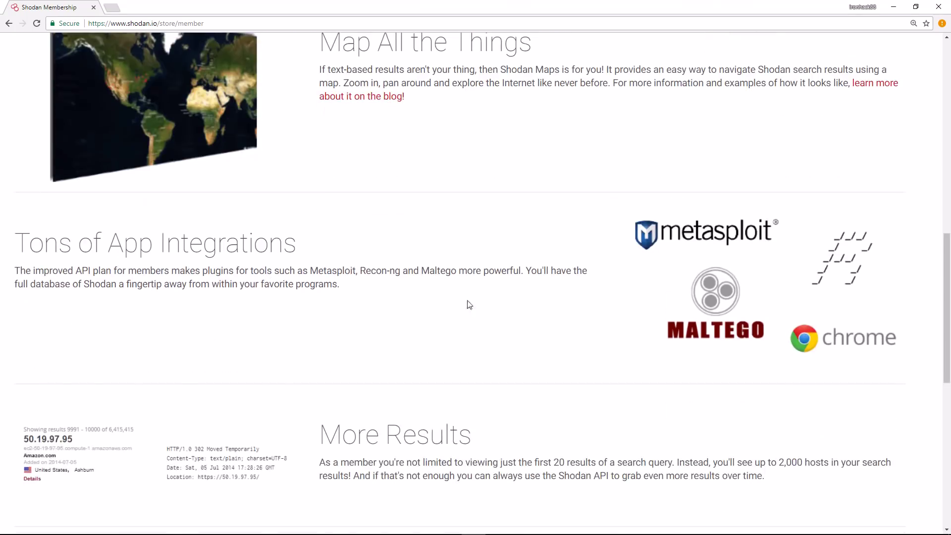
scroll(375, 354, "up", 12)
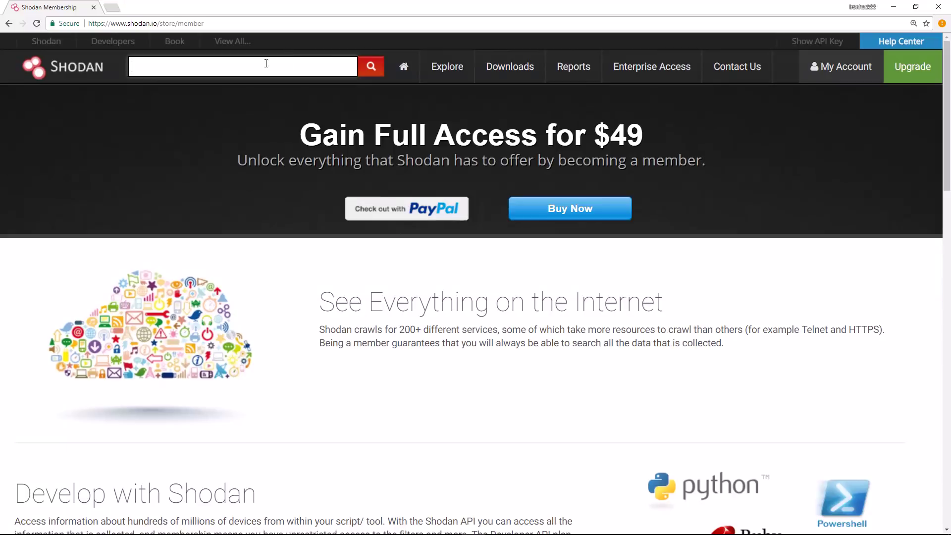
left_click(308, 65)
- Go to Explore and scroll down to Top Voted entries like Netcam and dreambox
left_click(434, 70)
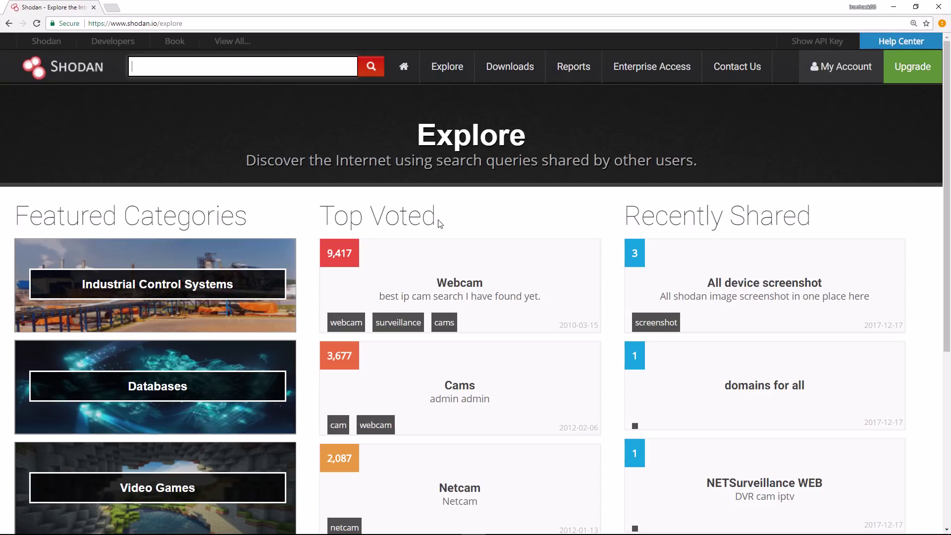
scroll(443, 263, "down", 4)
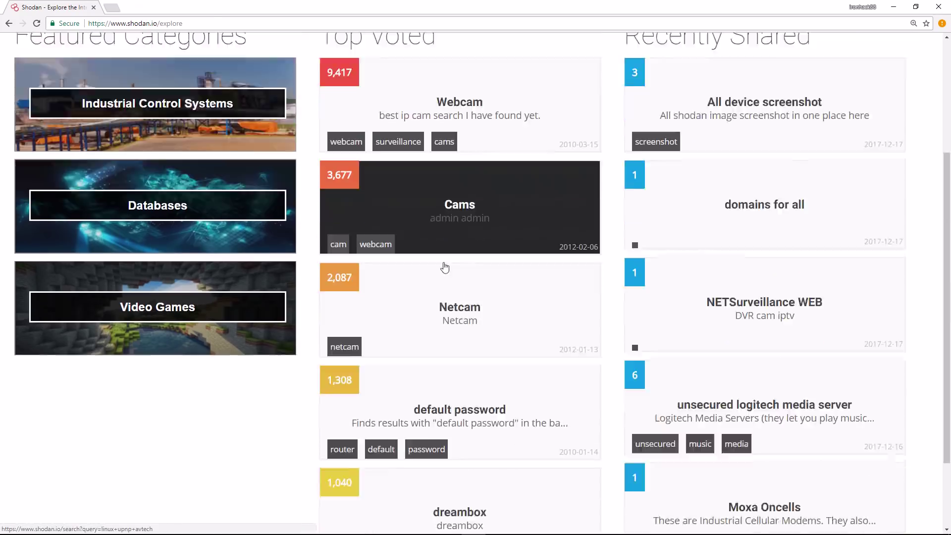
scroll(444, 267, "down", 2)
scroll(444, 267, "up", 3)
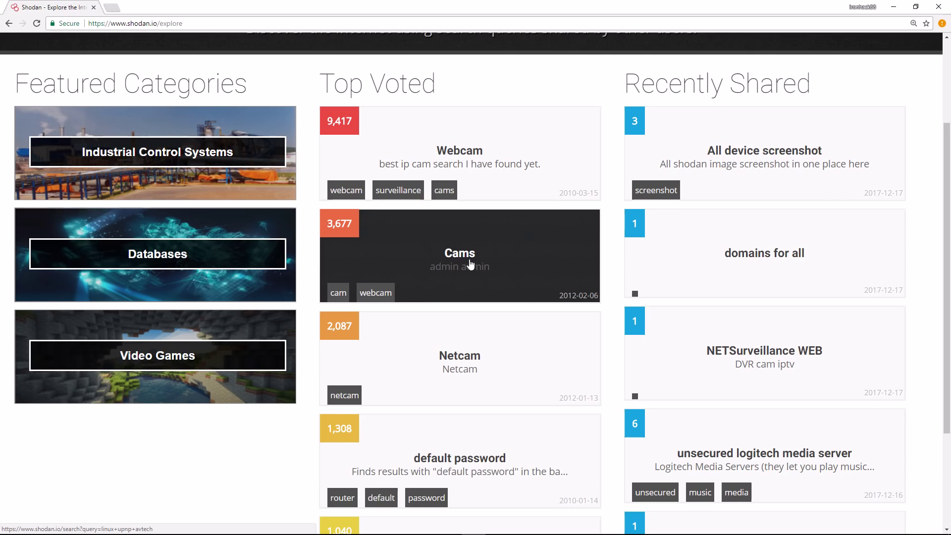
scroll(497, 268, "down", 3)
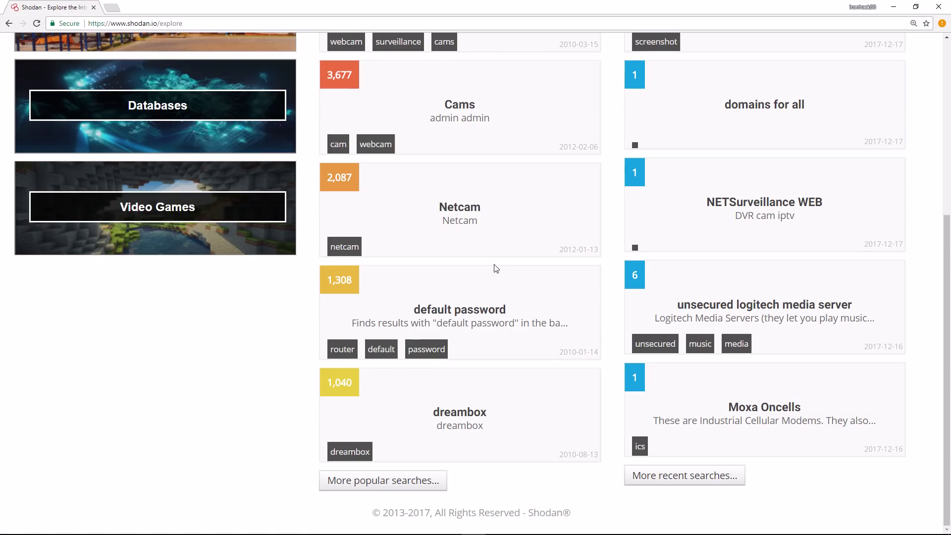
- Show the Popular Shared Searches list, topped by Webcam (9,417) and Cams
left_click(367, 486)
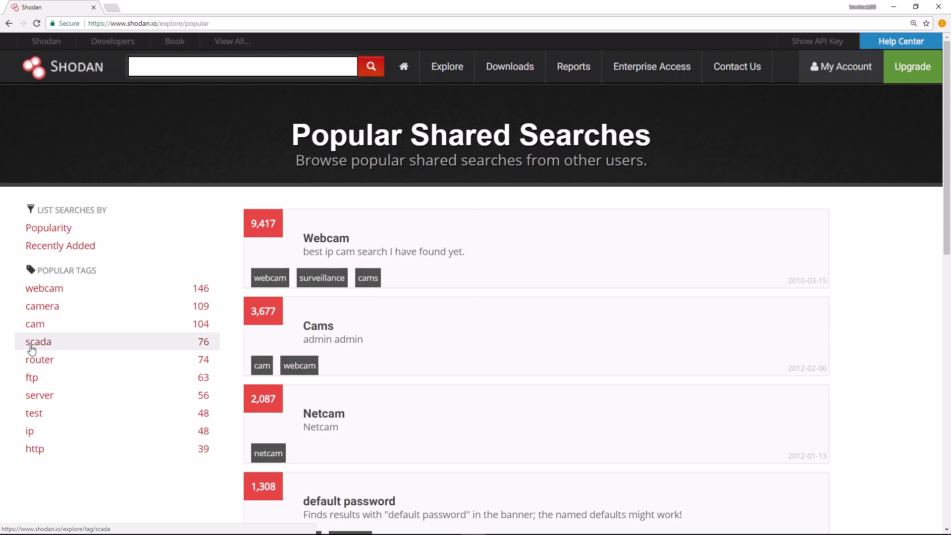
- List the webcam-tagged saved searches and open the 'webcam no pass' search
left_click(59, 296)
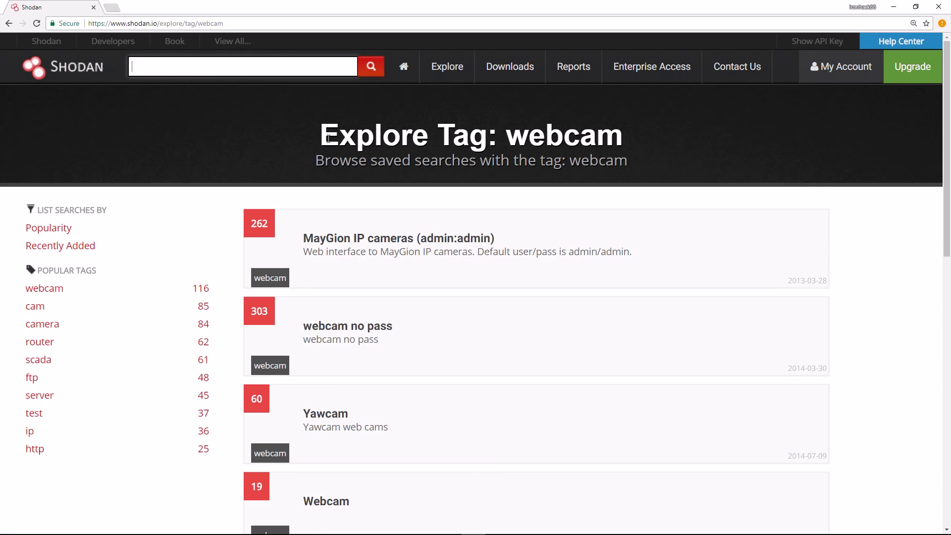
left_click_drag(318, 137, 608, 123)
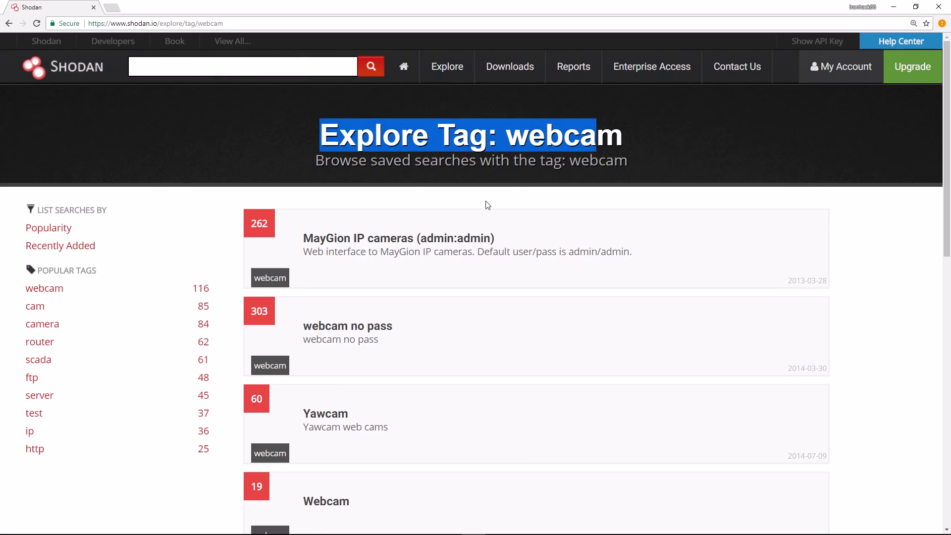
left_click(830, 227)
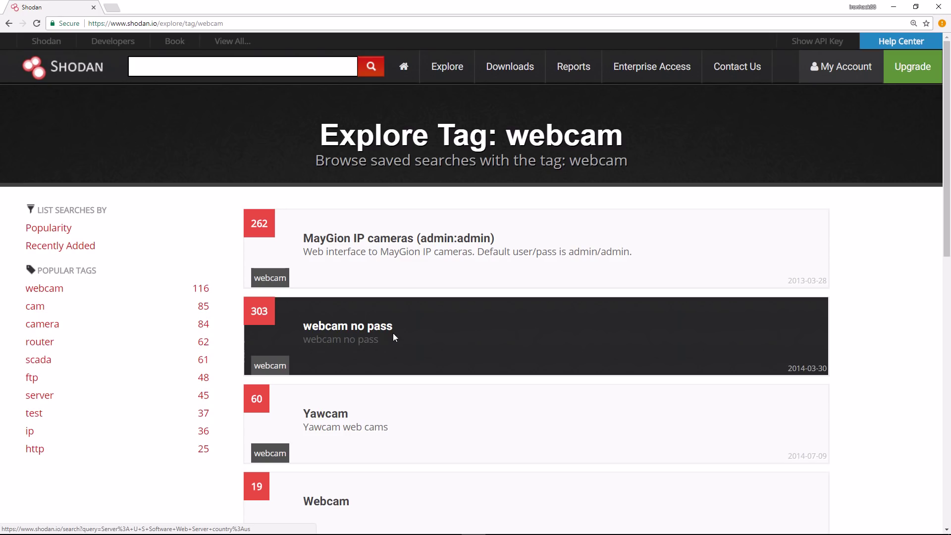
left_click(394, 337)
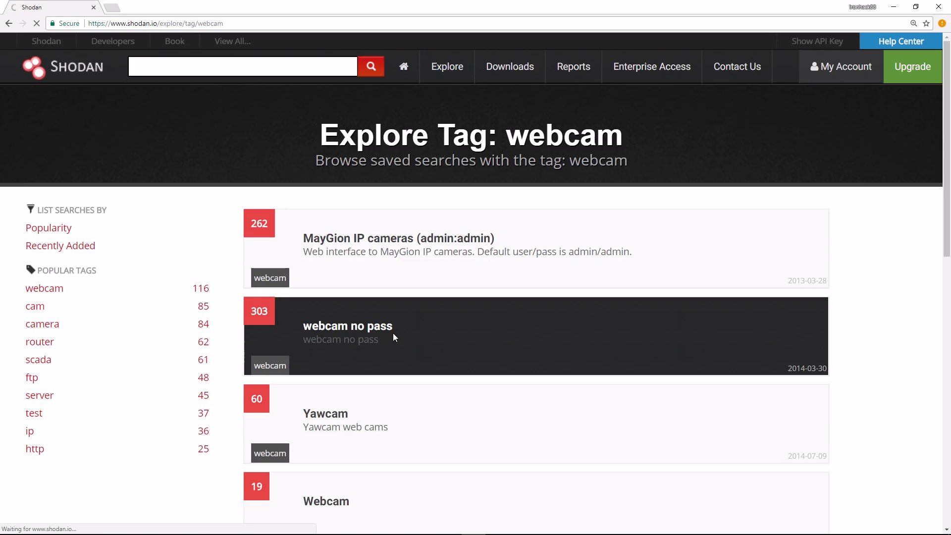
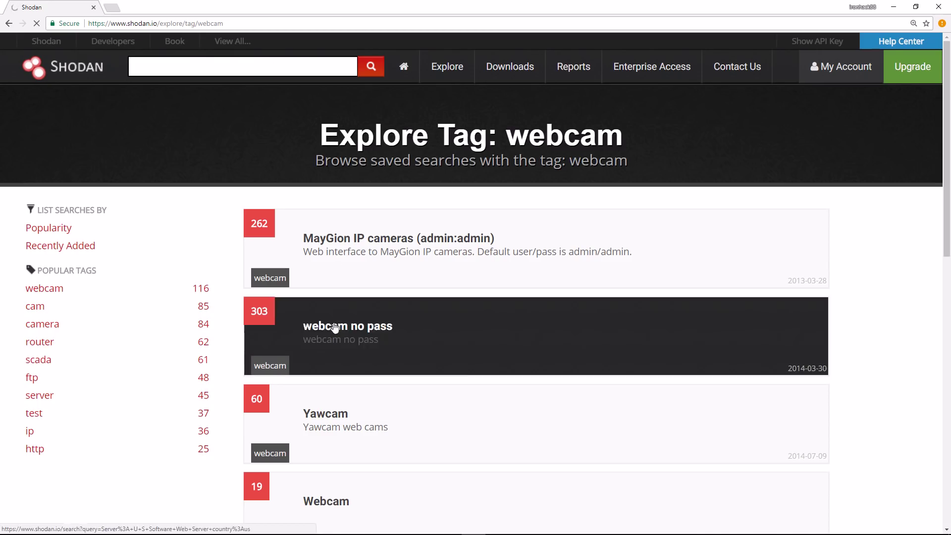
- Run the 'webcam no pass' saved search and highlight its server and country:us query parts
left_click(342, 328)
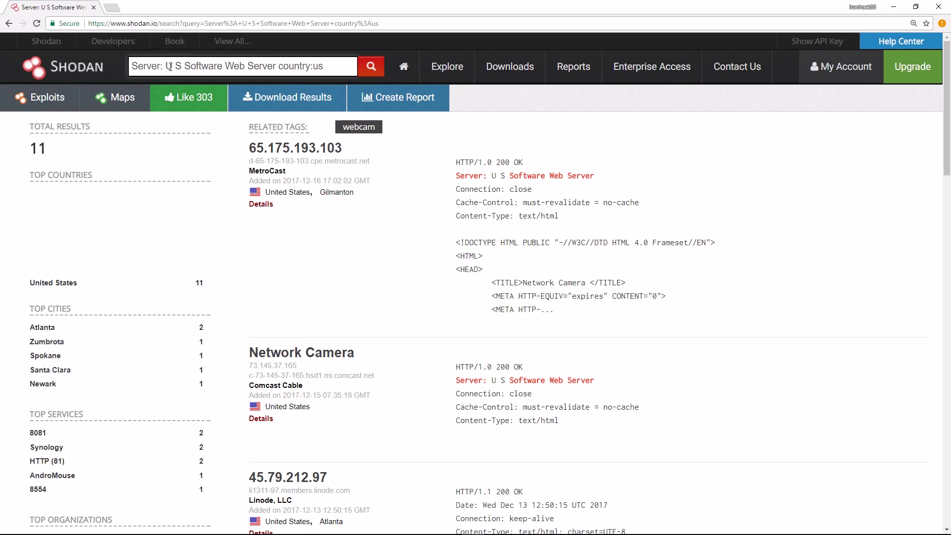
left_click_drag(131, 66, 256, 58)
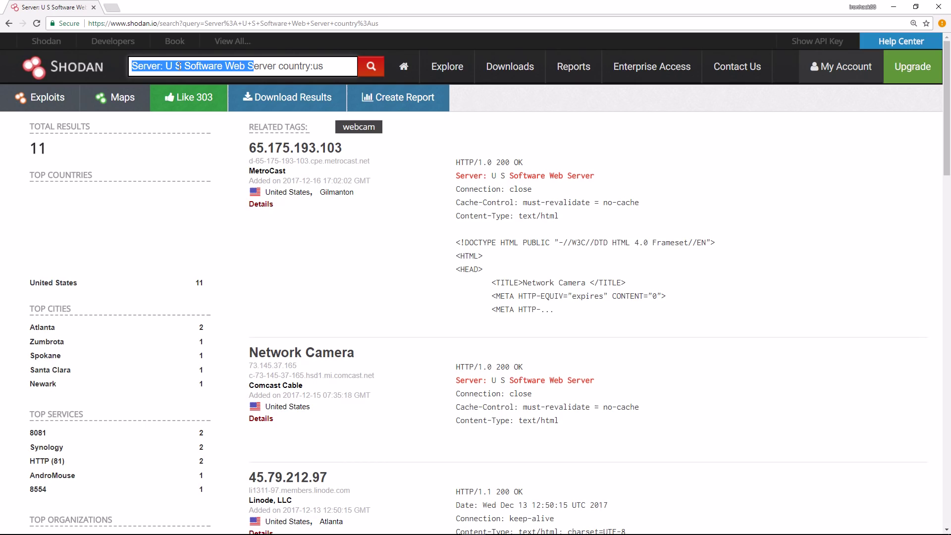
left_click(278, 66)
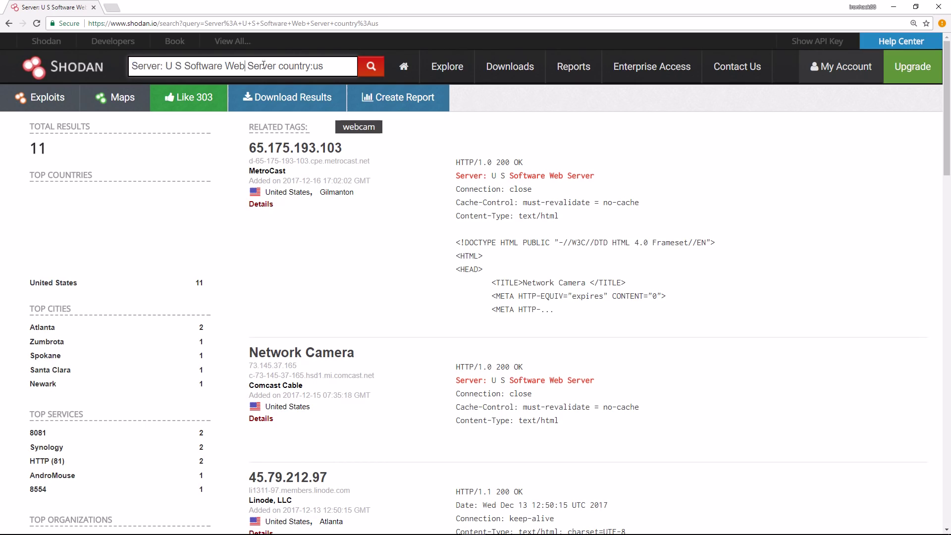
left_click_drag(278, 66, 337, 61)
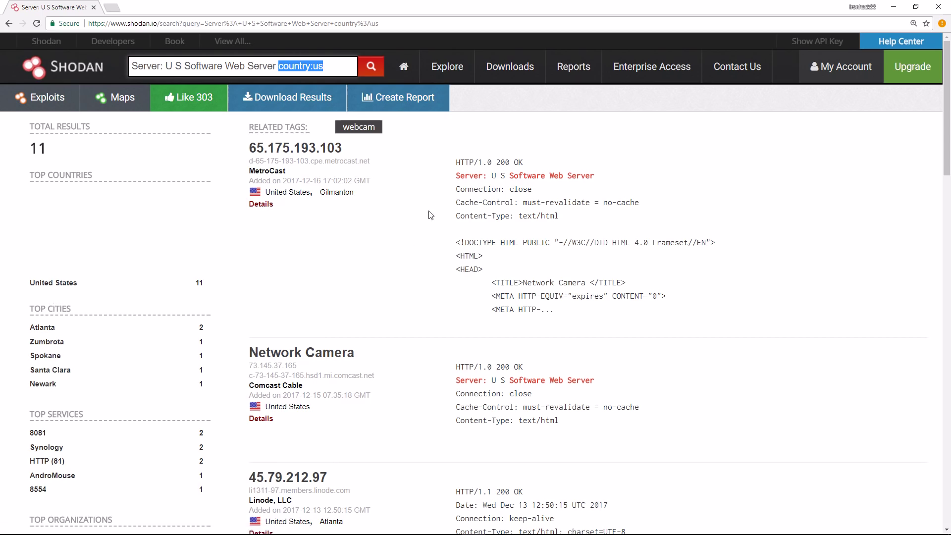
- Compare the first result's 'U S Software Web Server' banner with the query's Server prefix and us code
left_click_drag(595, 176, 458, 174)
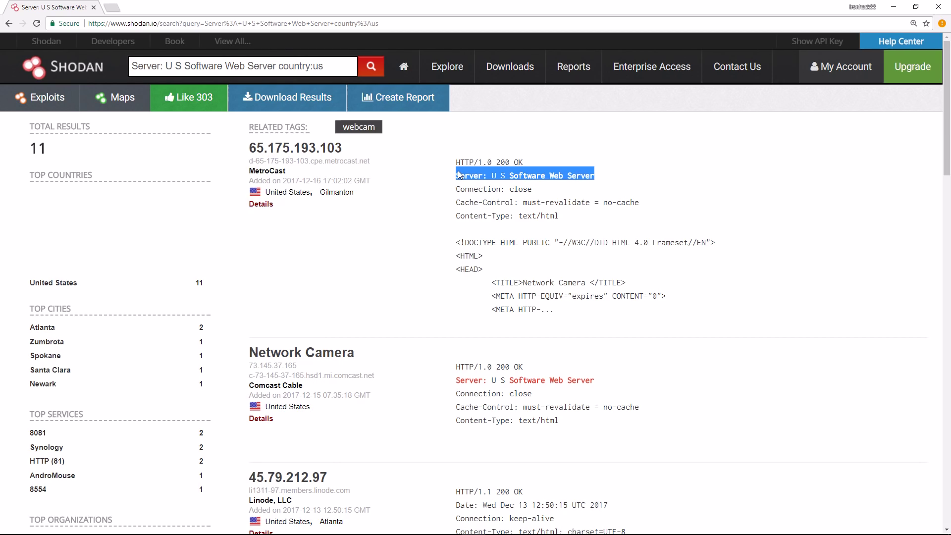
left_click(456, 175)
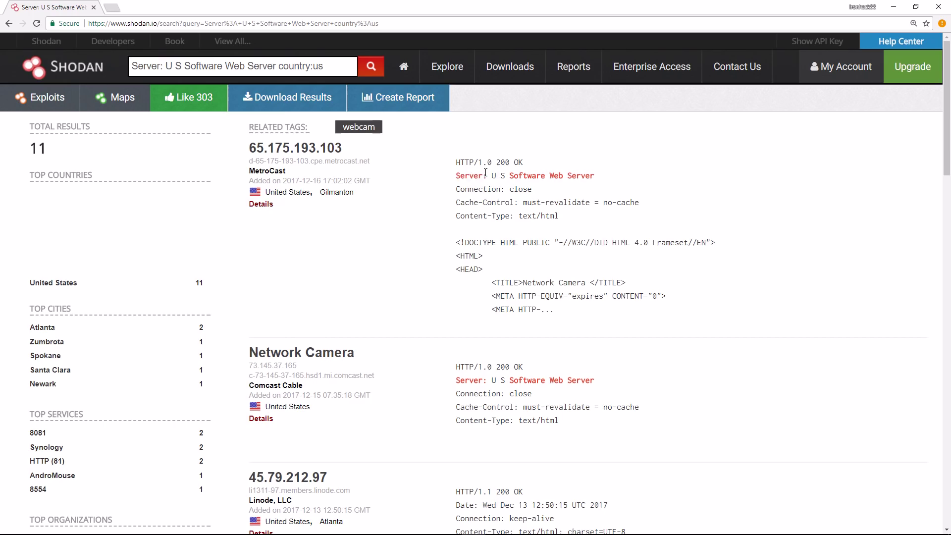
double_click(460, 176)
left_click(145, 70)
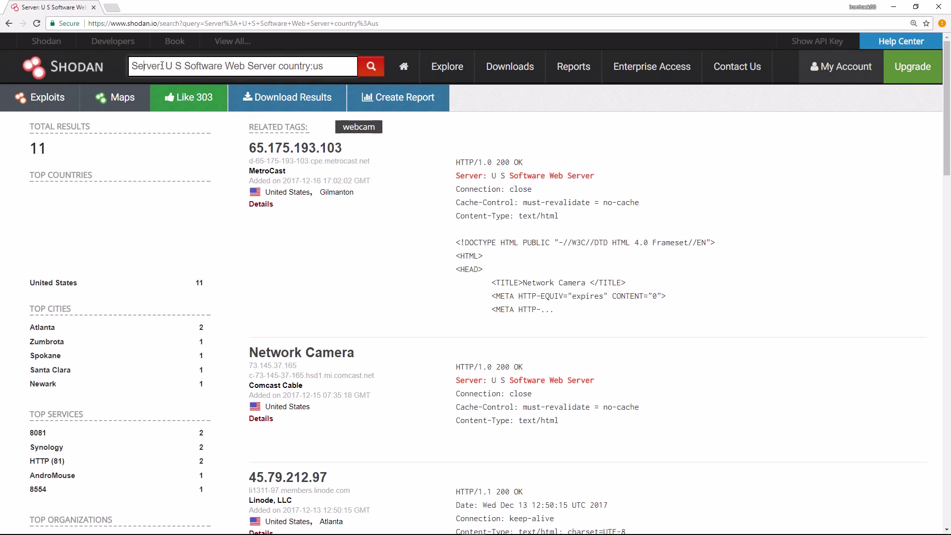
left_click_drag(162, 66, 131, 66)
left_click(491, 176)
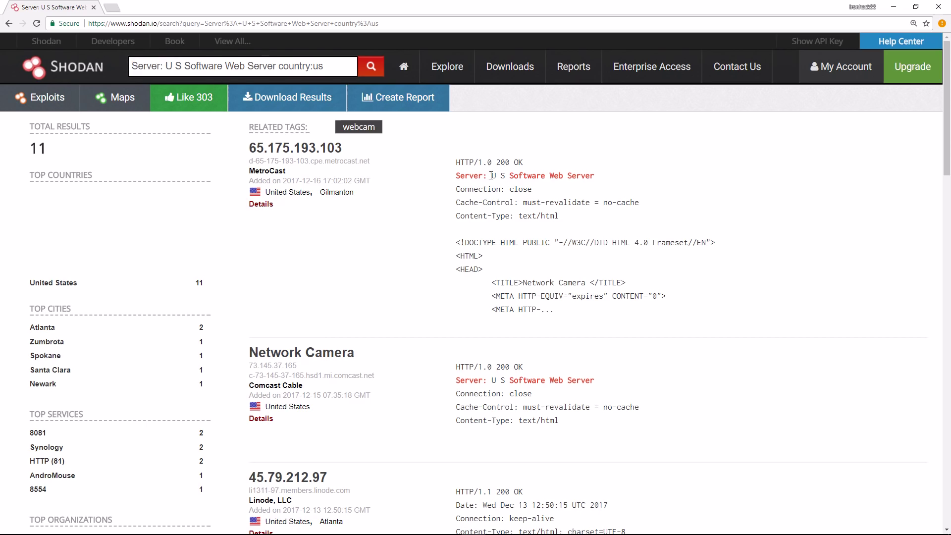
left_click_drag(492, 175, 594, 176)
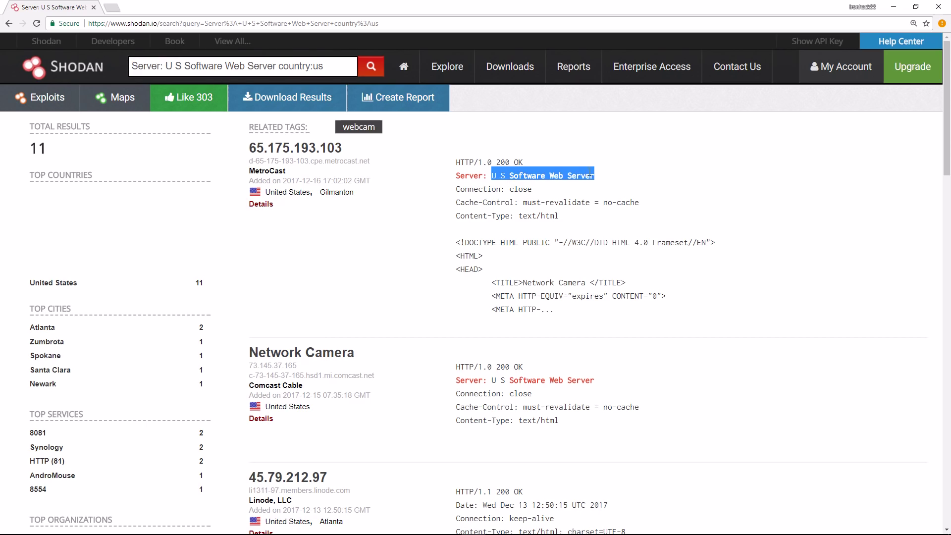
left_click(313, 68)
key("shift+Right")
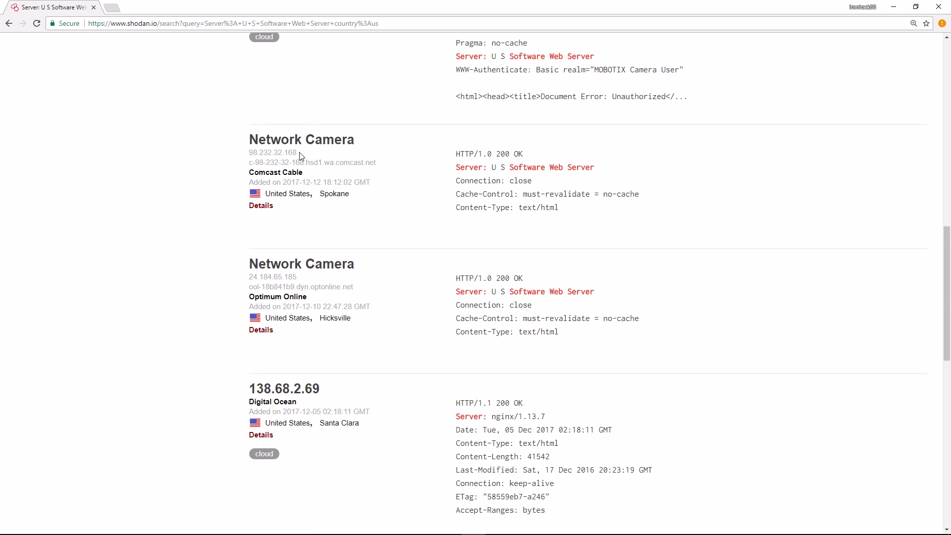
left_click_drag(297, 153, 251, 154)
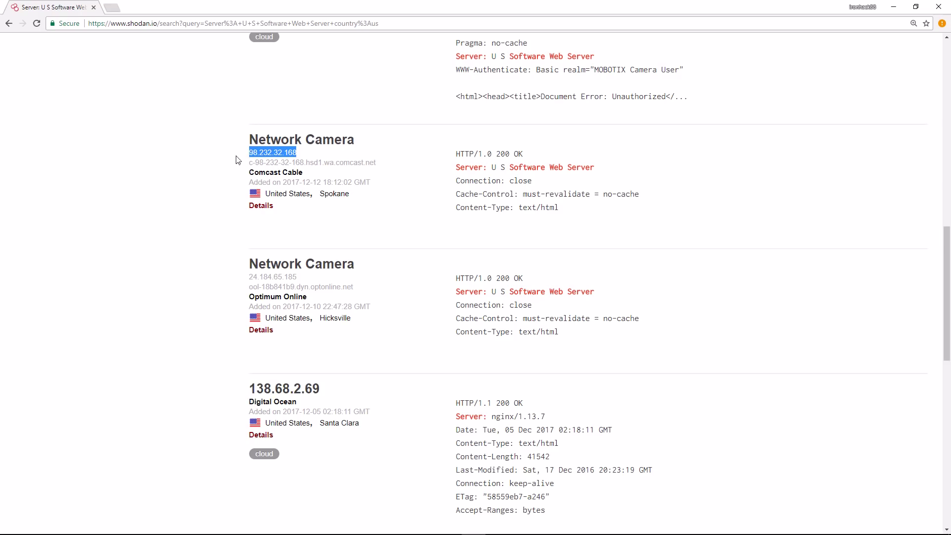
scroll(234, 144, "down", 1)
left_click(579, 117)
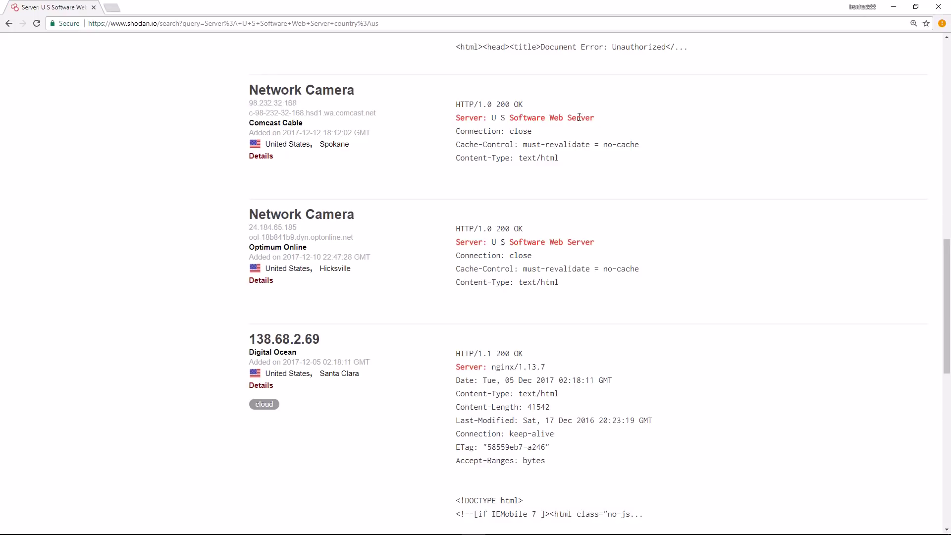
triple_click(578, 117)
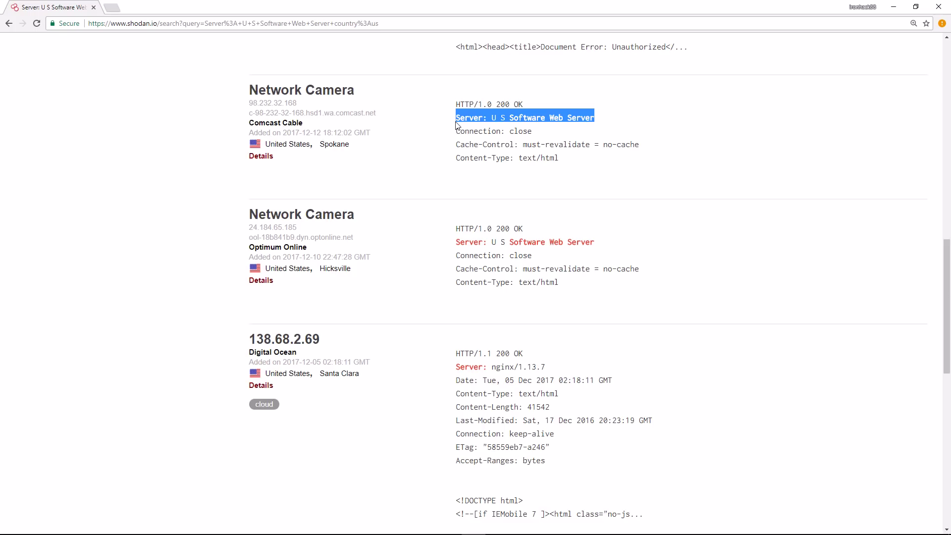
left_click(256, 158)
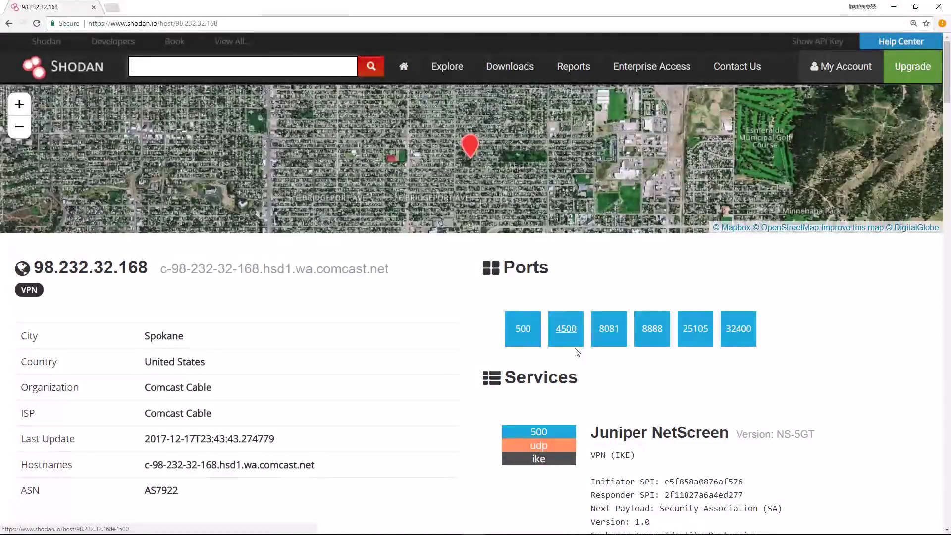
scroll(577, 352, "down", 4)
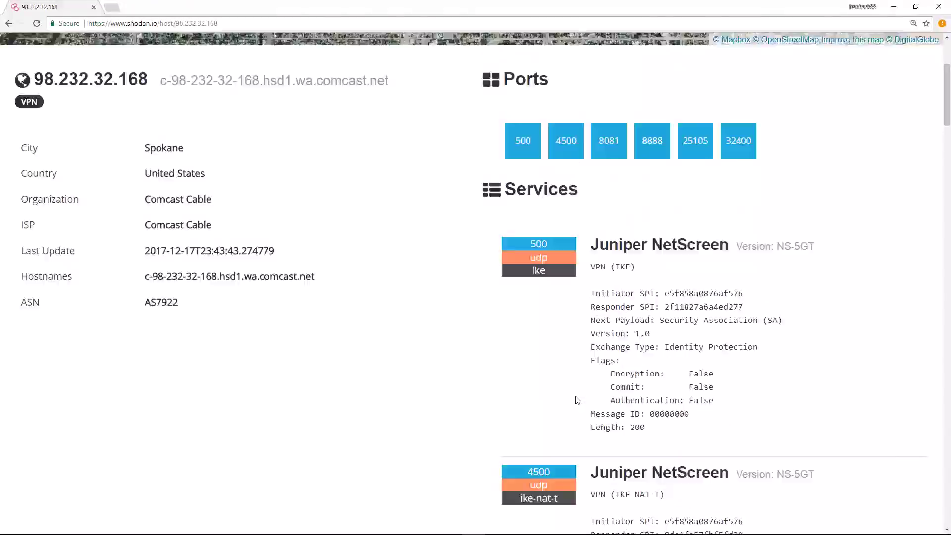
scroll(577, 400, "up", 3)
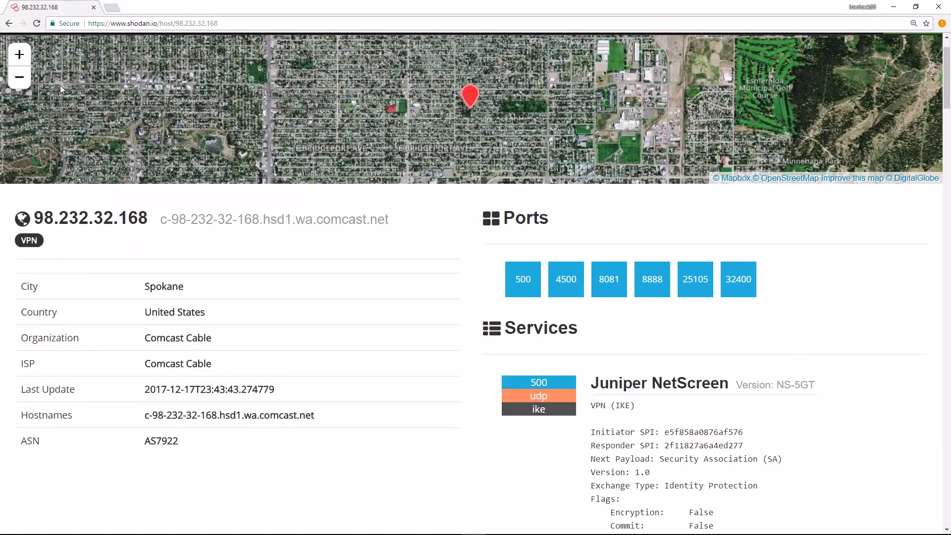
left_click(19, 77)
left_click(19, 76)
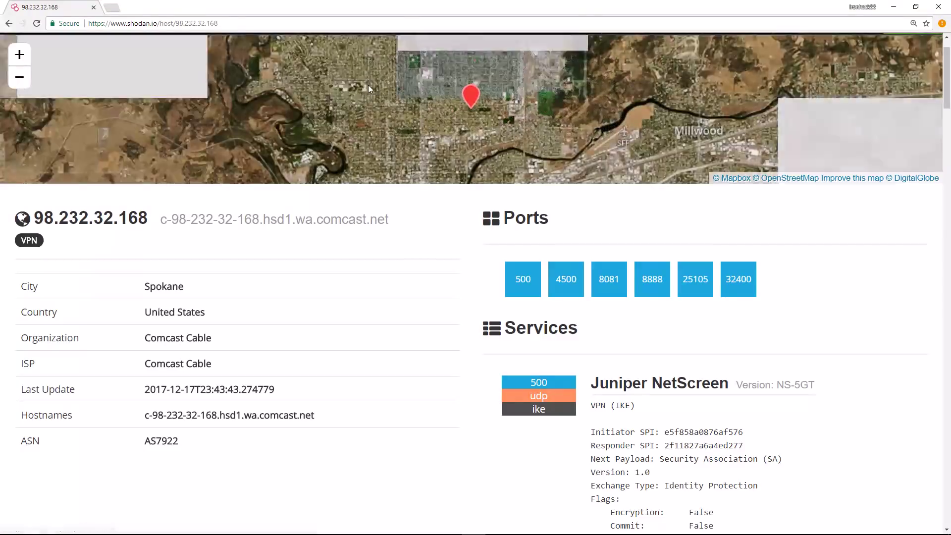
left_click(21, 79)
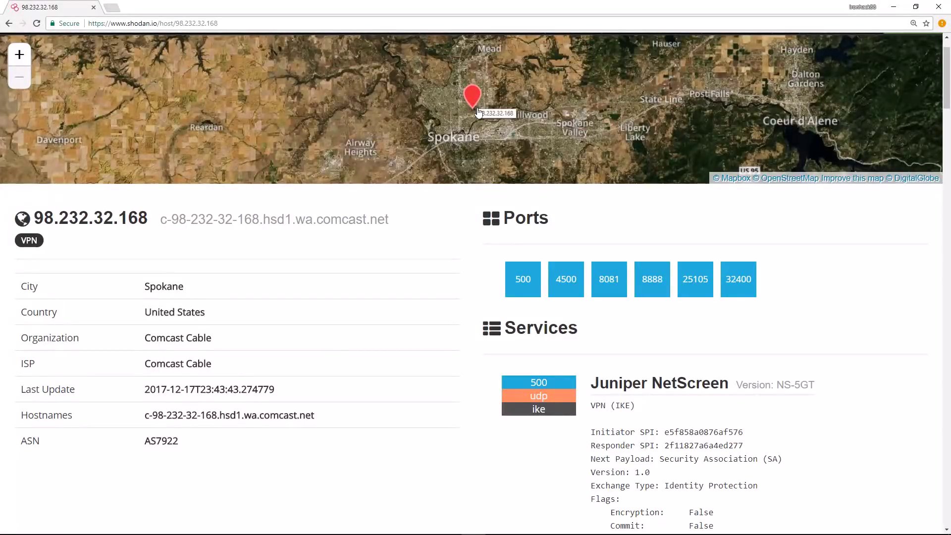
- Scroll down to the 8888/tcp service and highlight its 'U S Software Web Server' banner
scroll(547, 379, "down", 4)
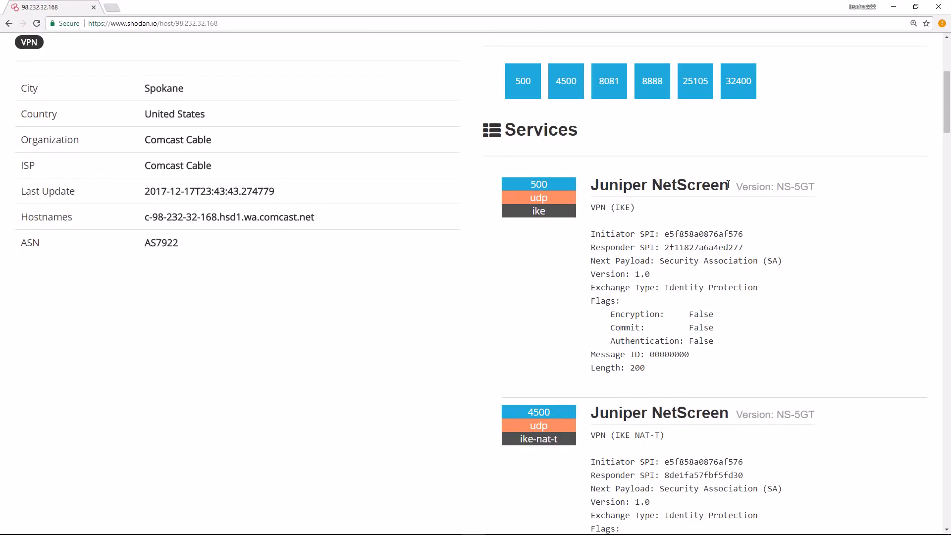
scroll(628, 233, "down", 6)
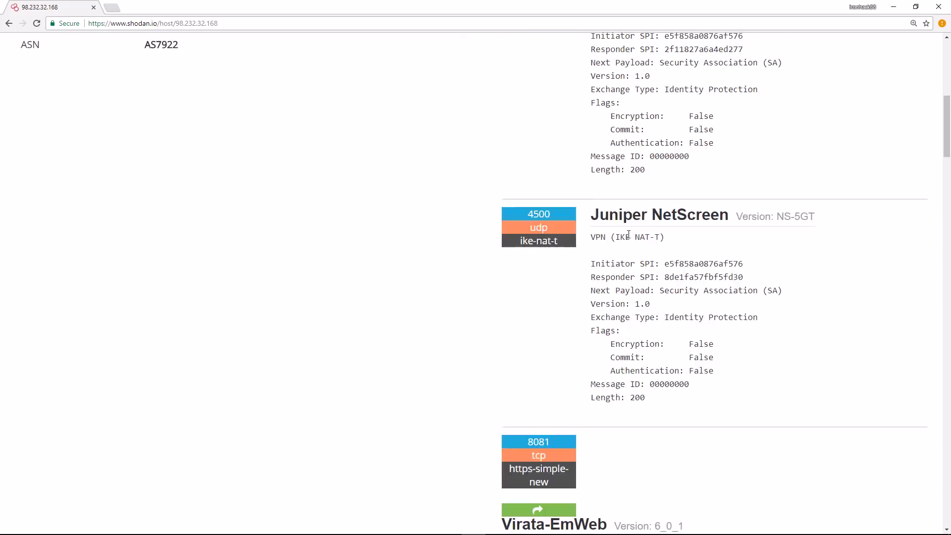
scroll(628, 233, "down", 1)
scroll(629, 238, "down", 4)
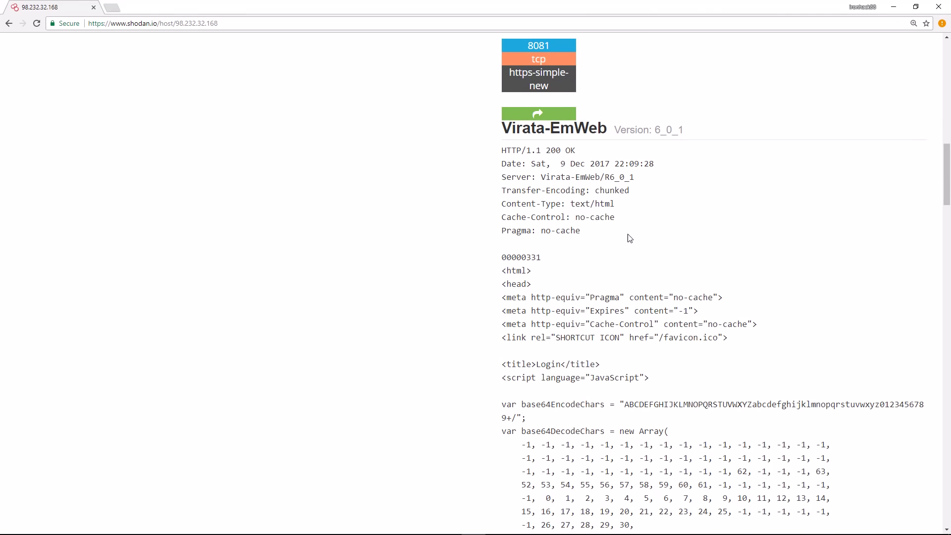
scroll(629, 239, "down", 5)
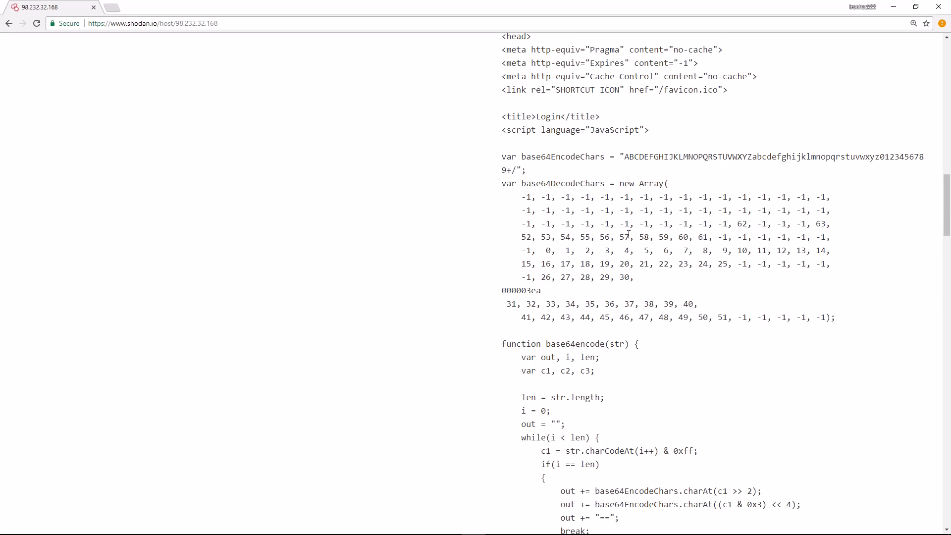
scroll(628, 234, "down", 20)
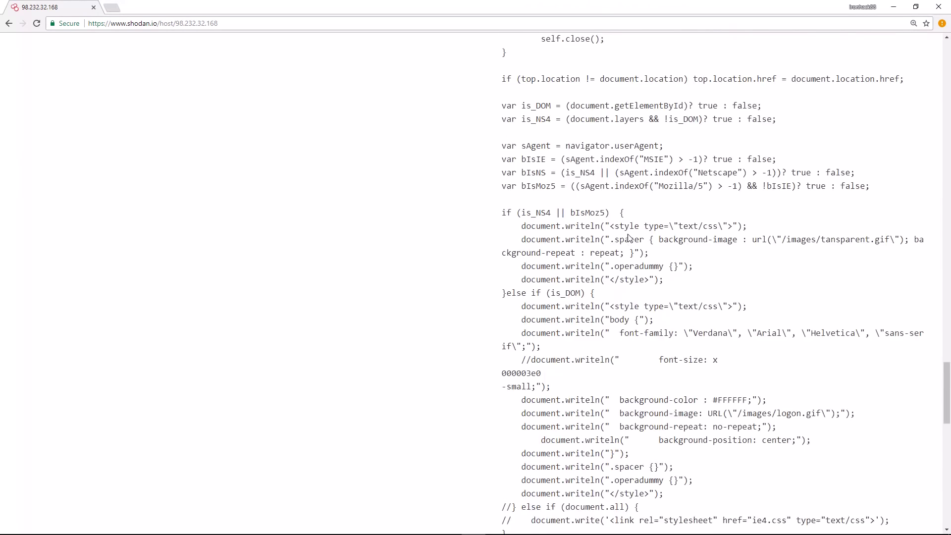
scroll(628, 238, "down", 17)
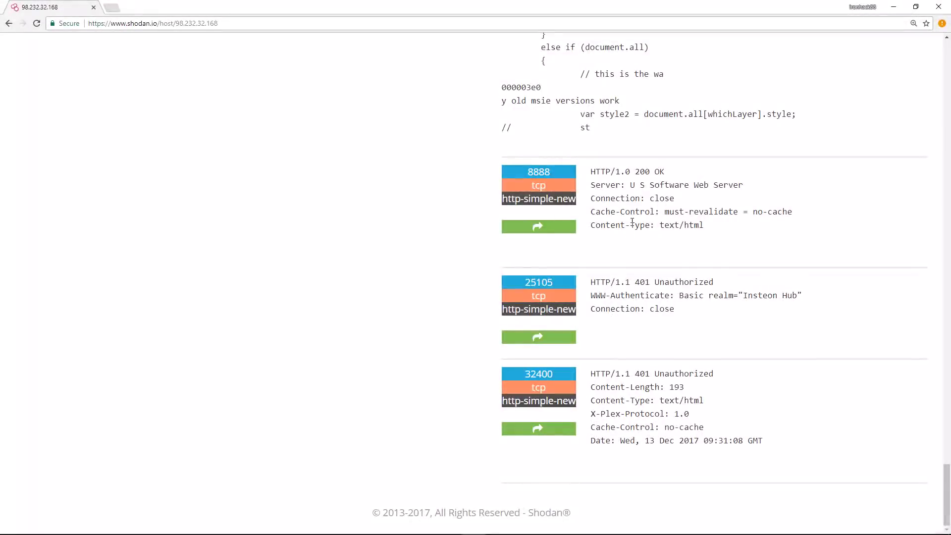
double_click(529, 174)
left_click_drag(747, 185, 629, 187)
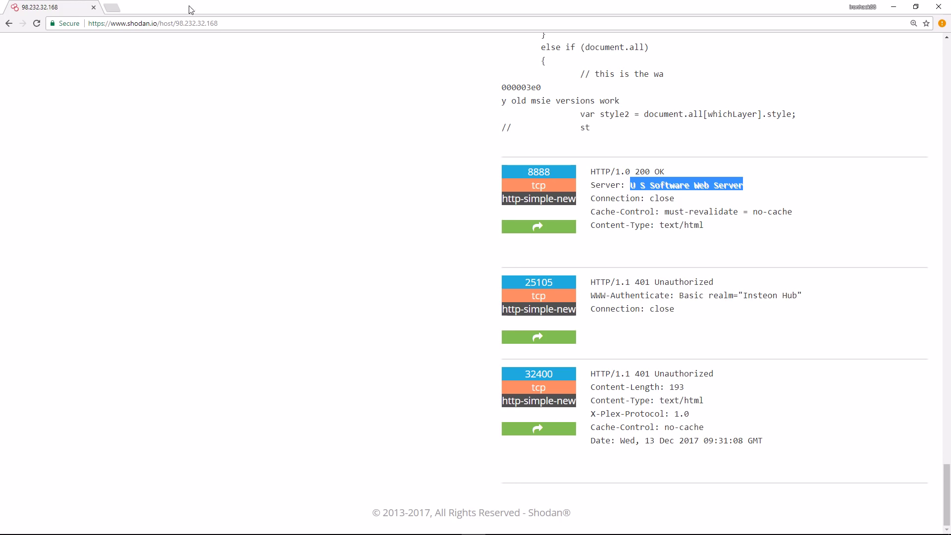
- Highlight part of the IP in the page address, then clear the stray text selection
left_click_drag(185, 23, 206, 24)
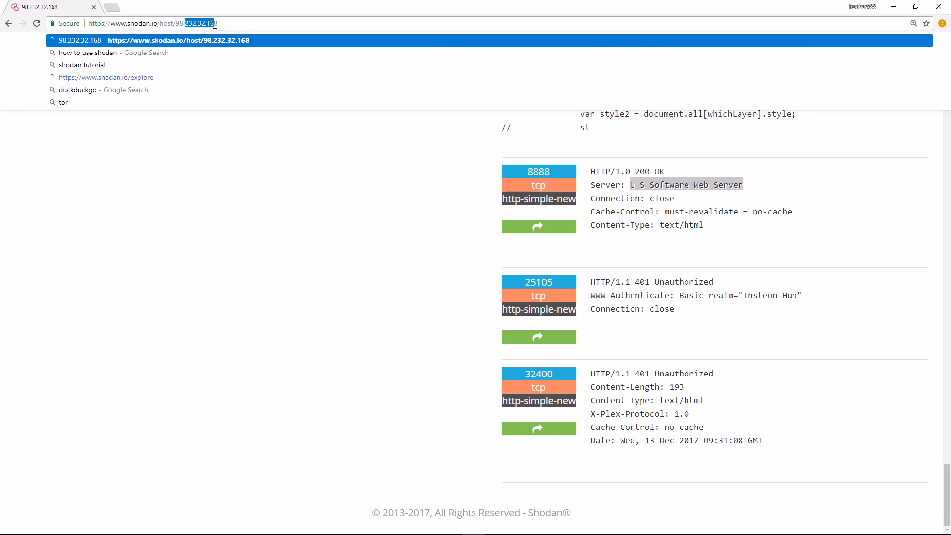
left_click(176, 184)
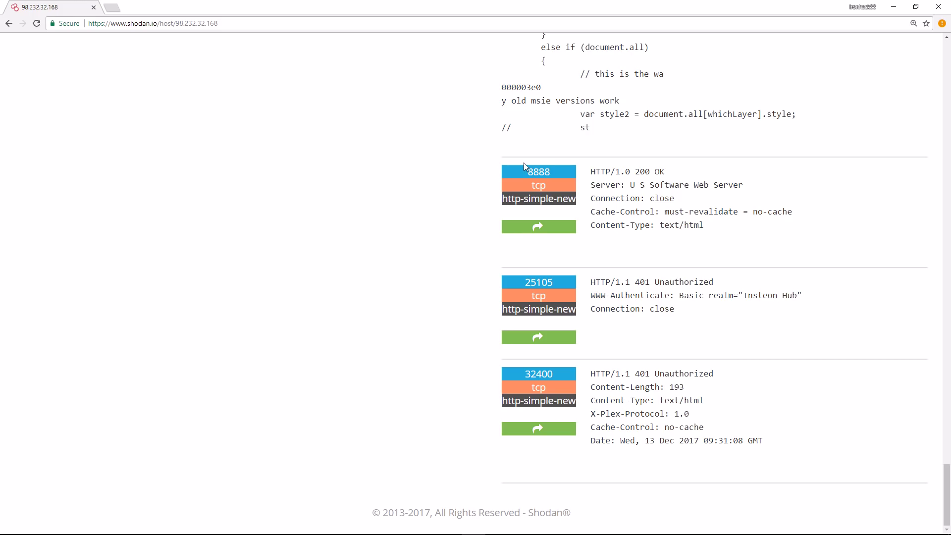
triple_click(500, 206)
left_click(470, 214)
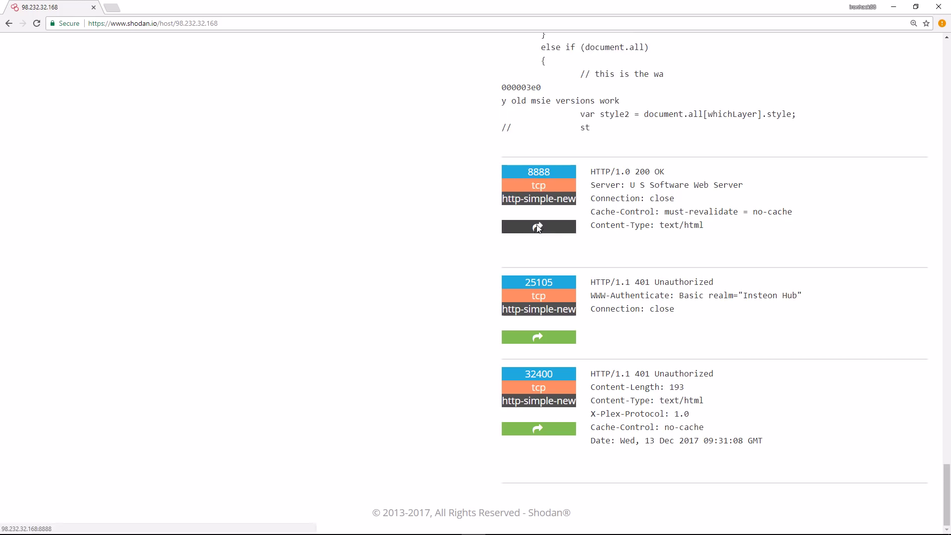
left_click(538, 229)
left_click(107, 24)
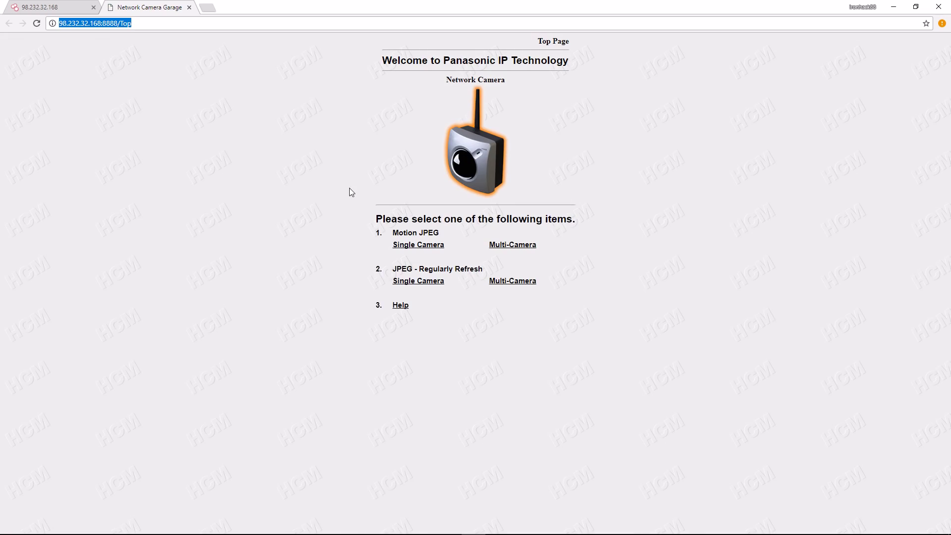
- Open the Motion JPEG Single Camera view of the Garage camera and raise its brightness
left_click(416, 247)
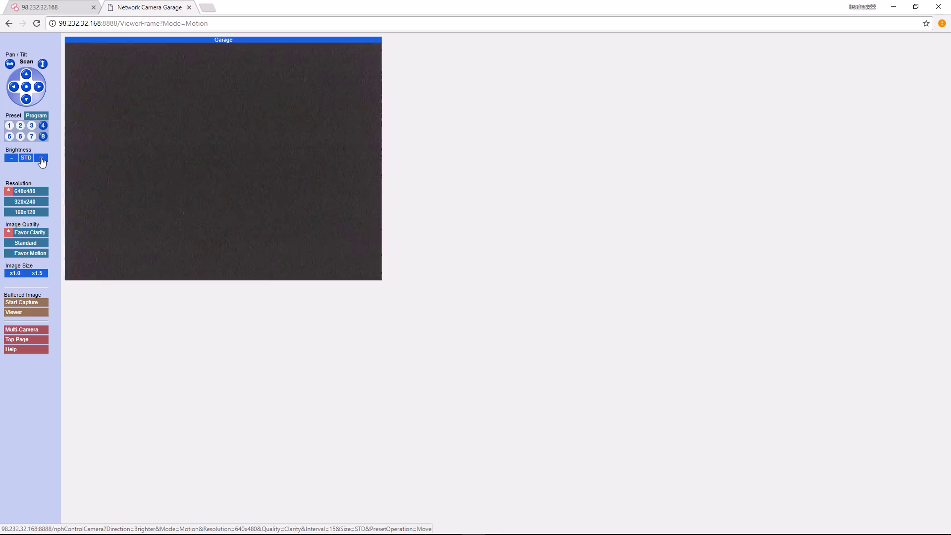
left_click(41, 158)
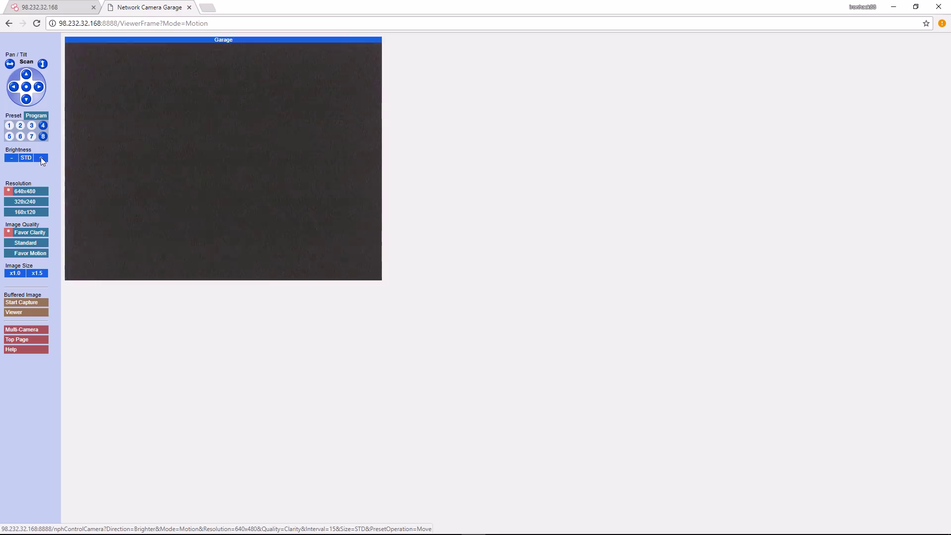
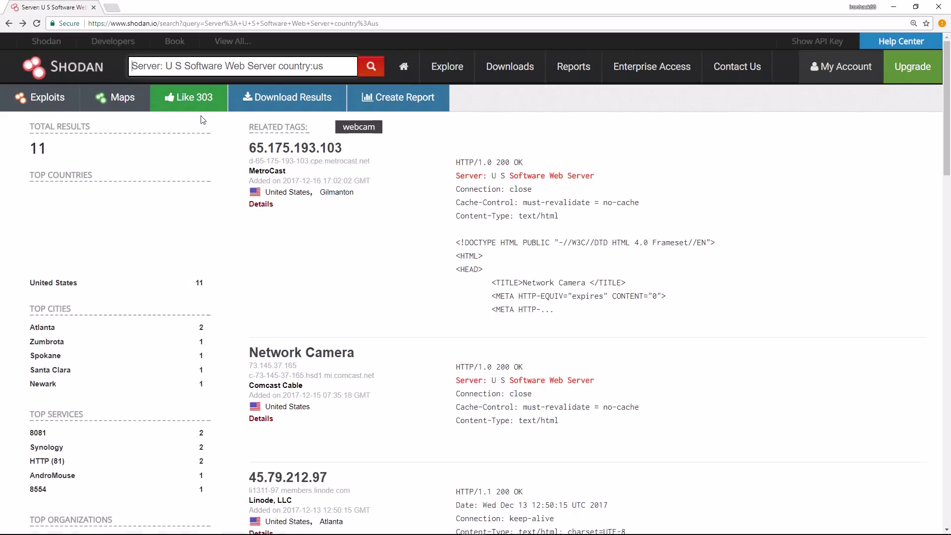
- Delete the country:us filter from the query and rerun the search, yielding 36 results
scroll(226, 102, "down", 1)
scroll(225, 101, "up", 1)
left_click_drag(323, 65, 278, 64)
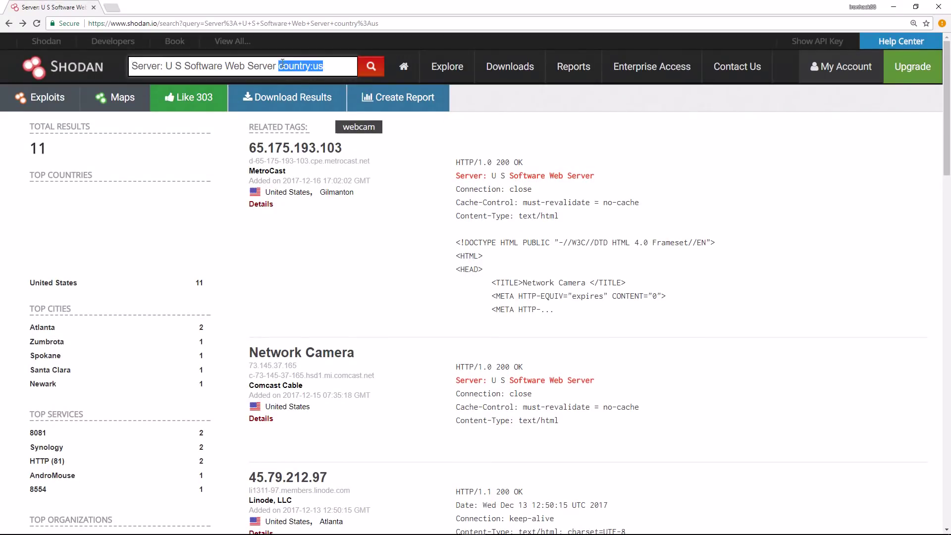
key("BackSpace")
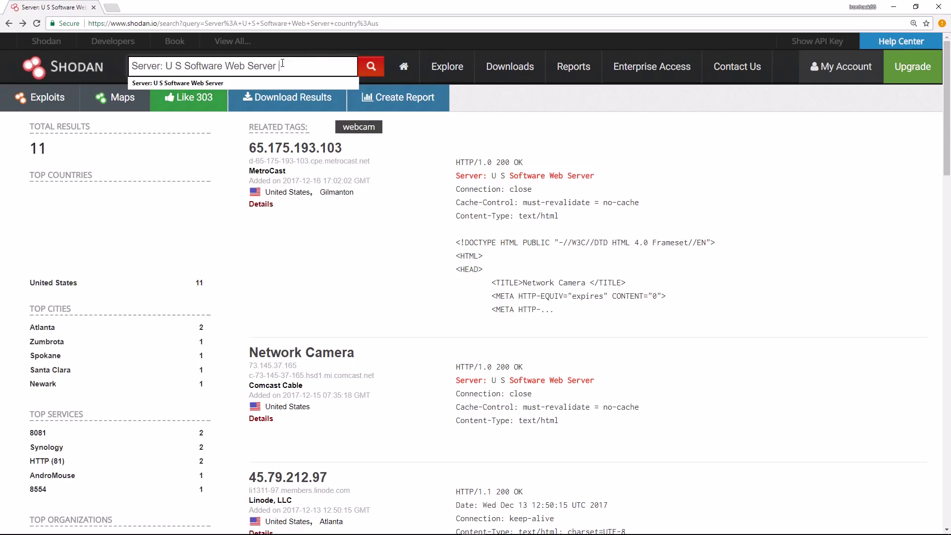
key("Return")
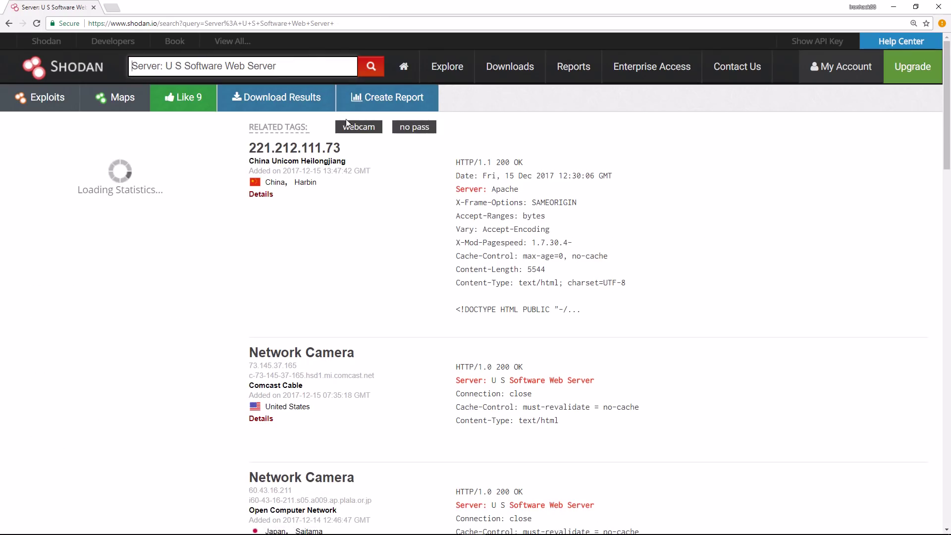
- Highlight the 'U S Software Web Server' banner text in the query, then clear the selection
left_click_drag(280, 66, 123, 61)
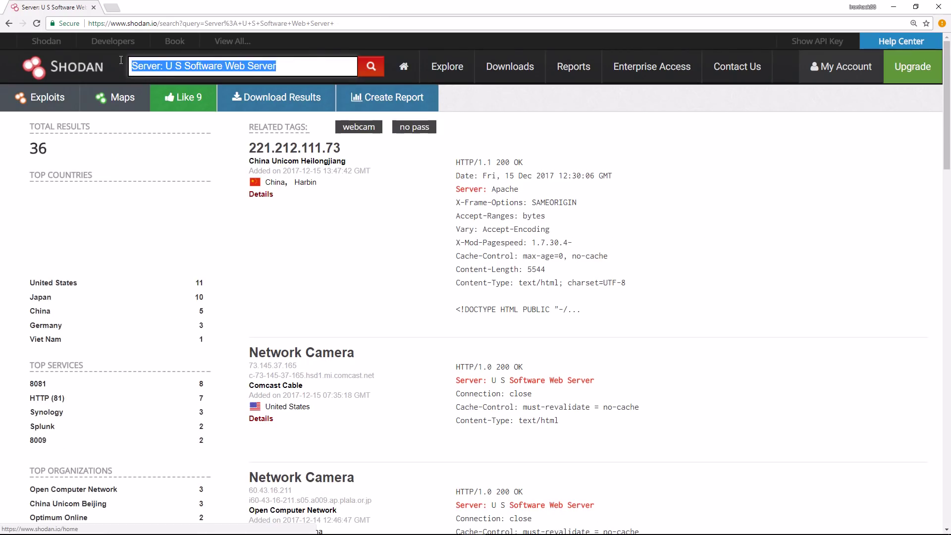
left_click_drag(275, 65, 169, 65)
left_click(662, 229)
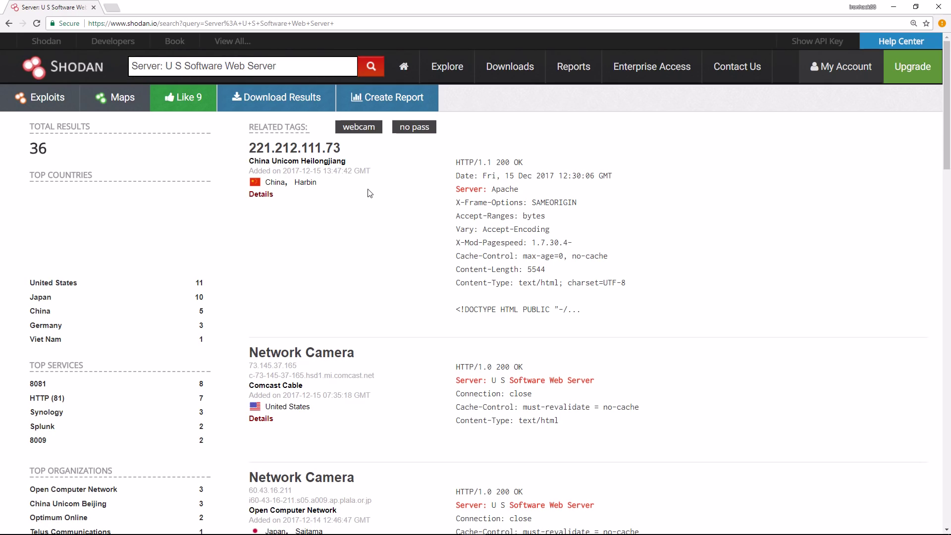
- Add the country:"JP" filter via Japan under Top Countries and browse the 7 camera results
left_click(49, 297)
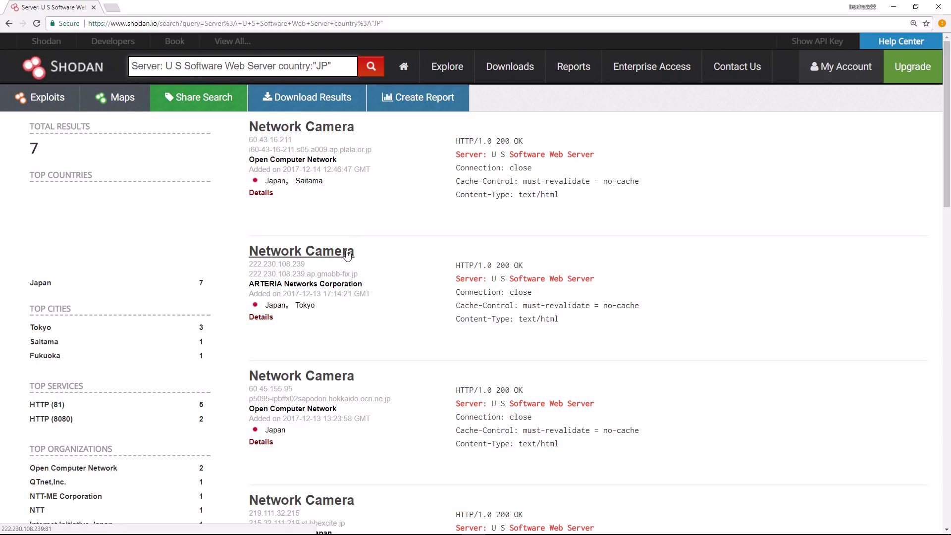
scroll(346, 250, "down", 3)
scroll(348, 255, "down", 3)
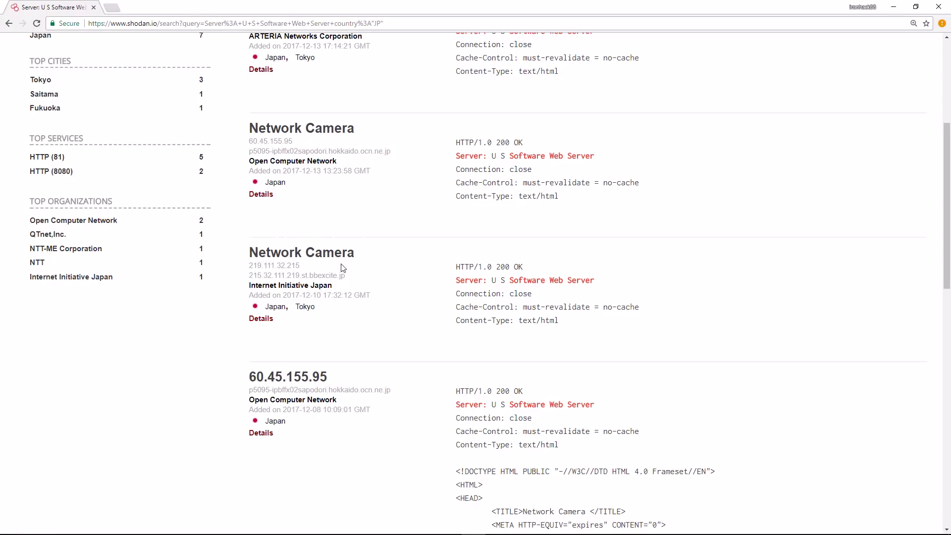
scroll(344, 268, "up", 4)
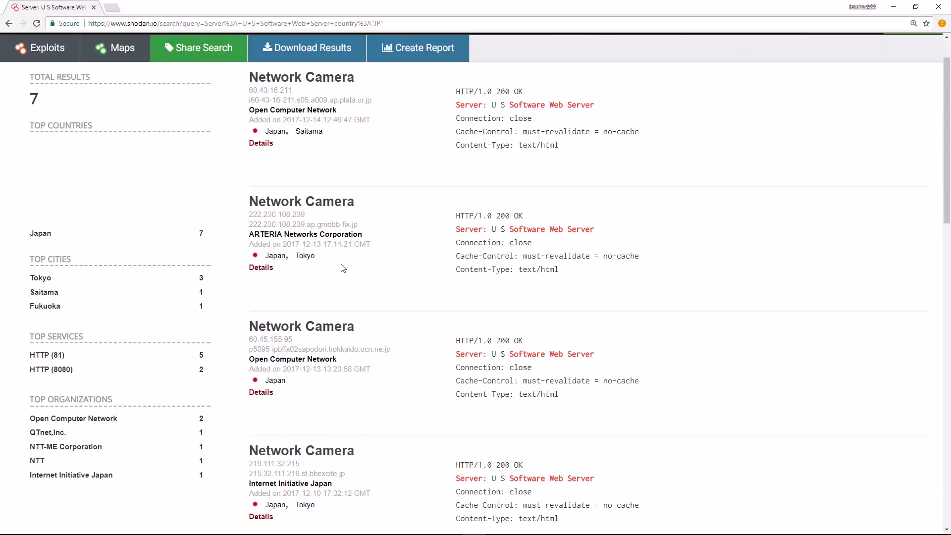
left_click(257, 268)
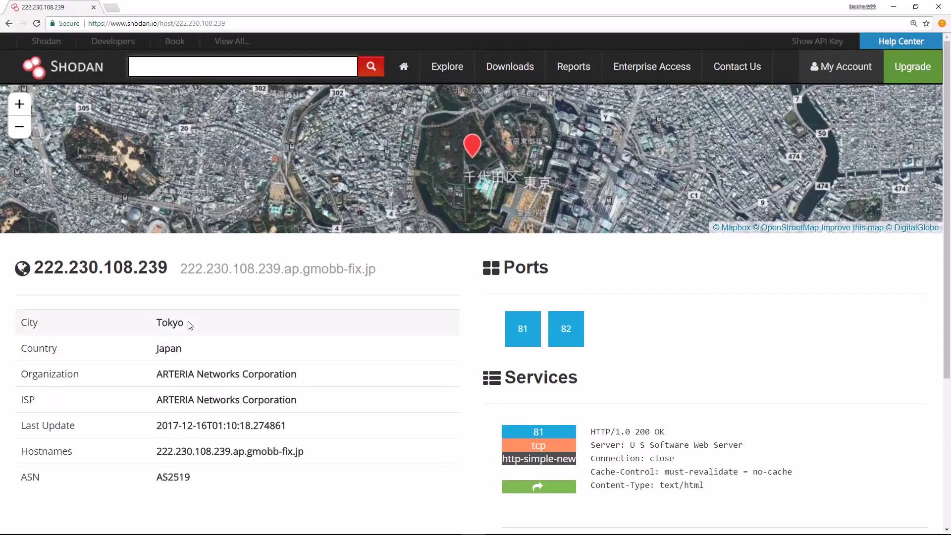
left_click_drag(320, 456, 158, 452)
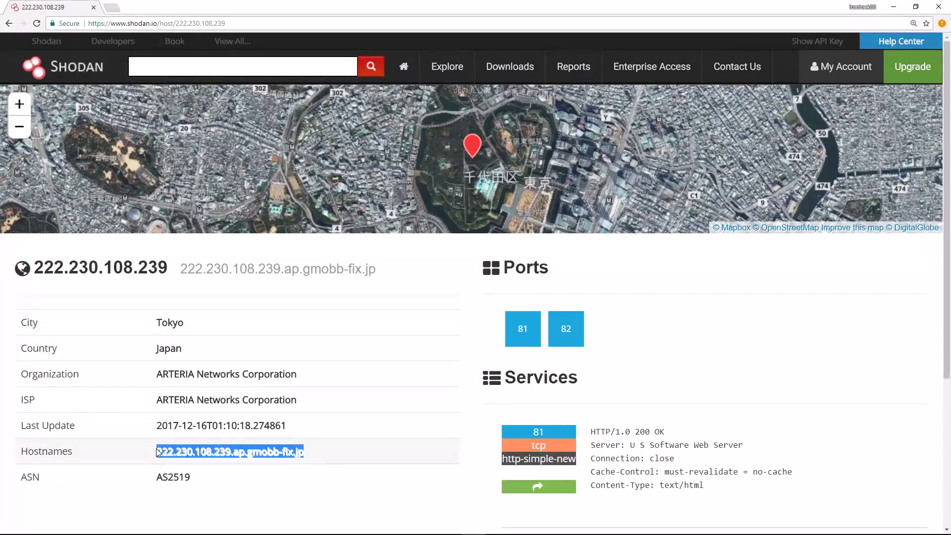
left_click(219, 452)
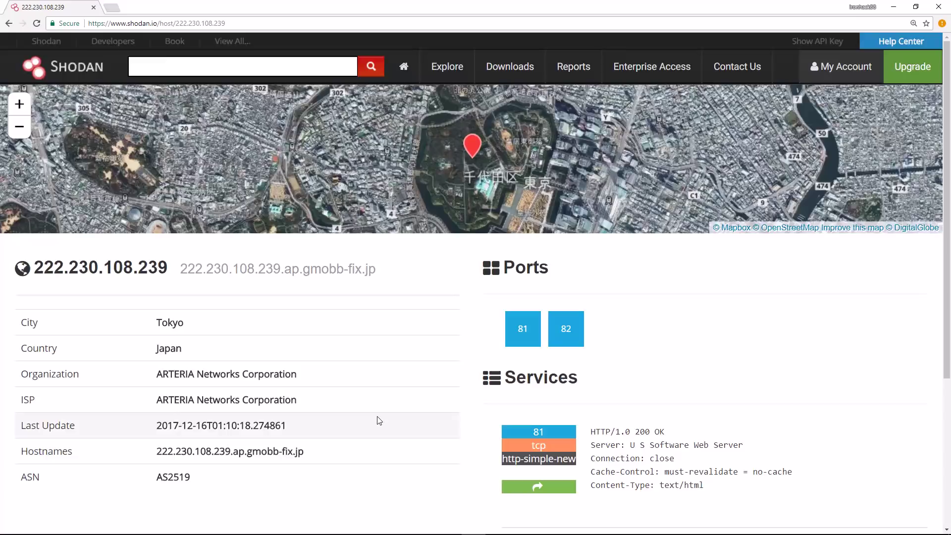
scroll(378, 418, "down", 3)
scroll(378, 420, "down", 1)
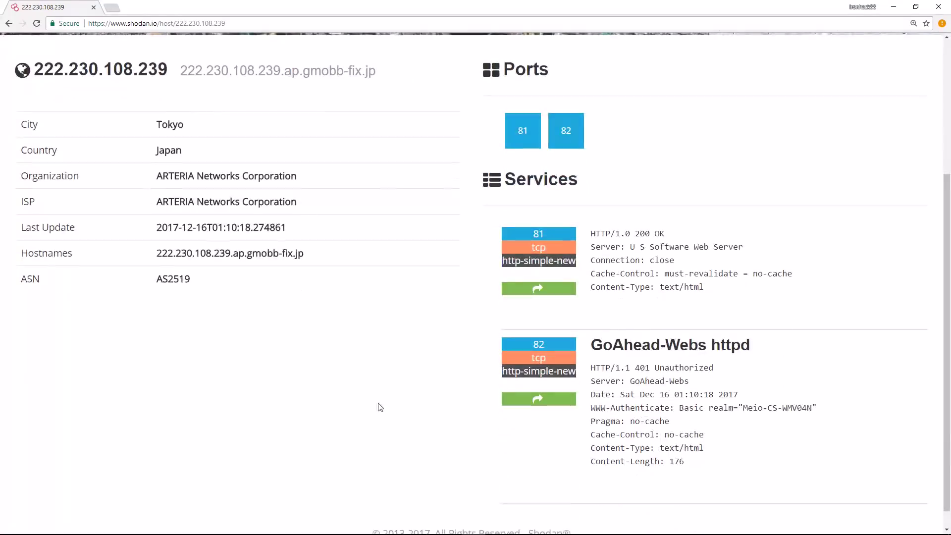
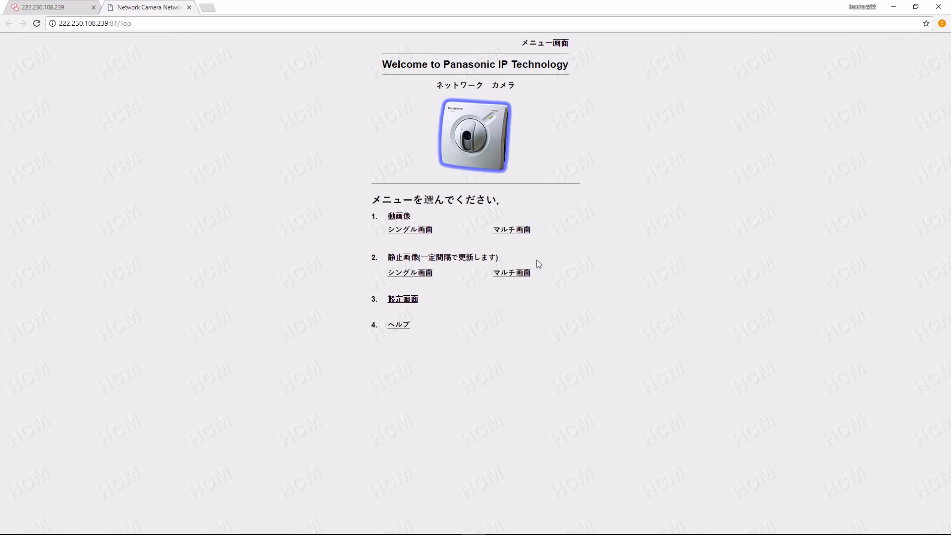
- Open the first camera's single live view, tilt it up to the 上端 limit, then close the tab
left_click(415, 230)
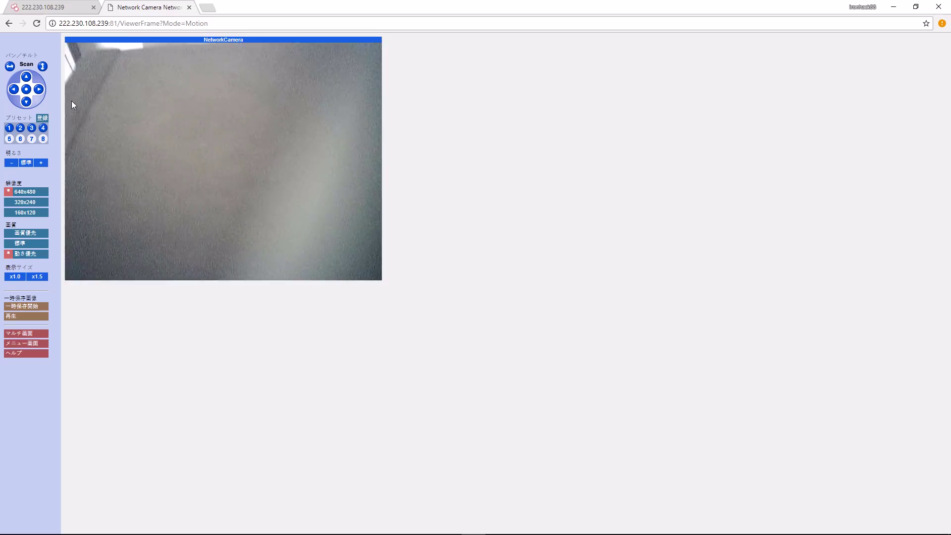
left_click(26, 77)
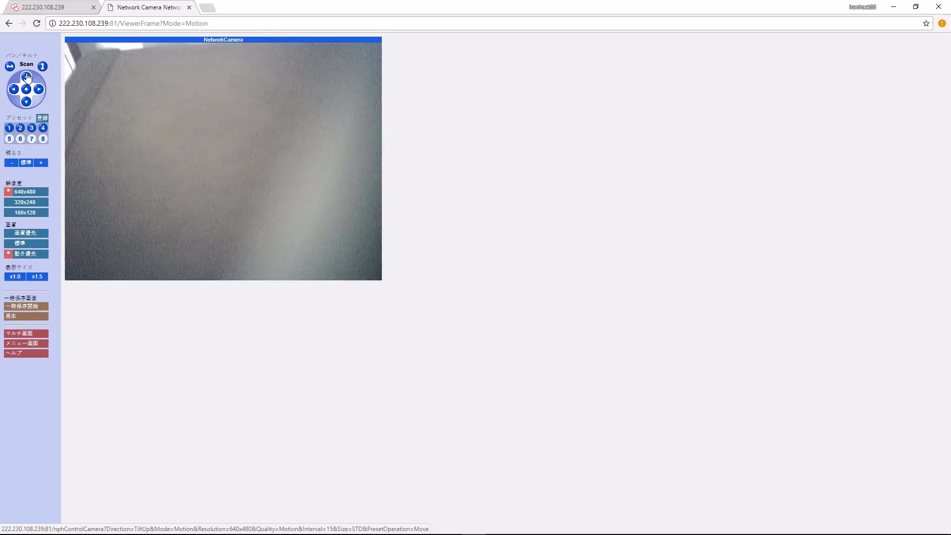
left_click(27, 78)
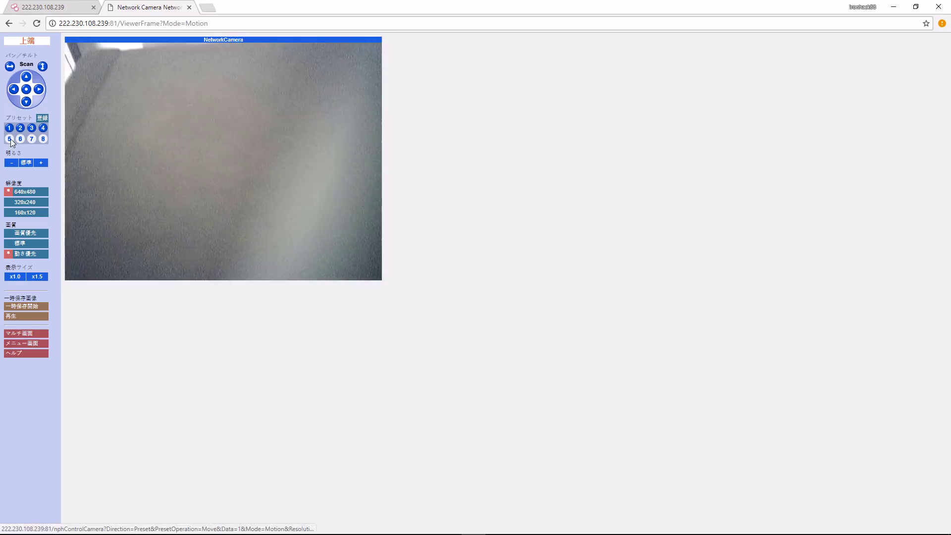
left_click(189, 8)
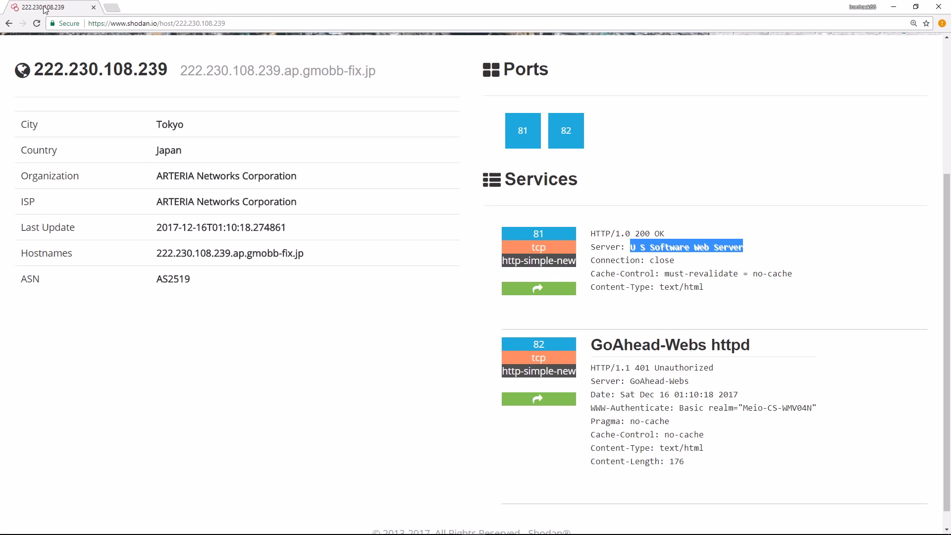
left_click(8, 23)
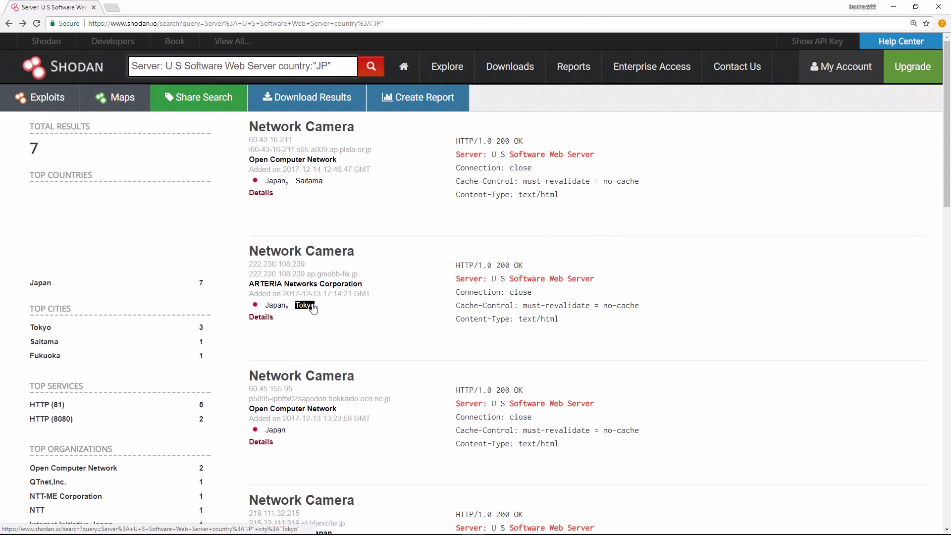
scroll(310, 304, "down", 4)
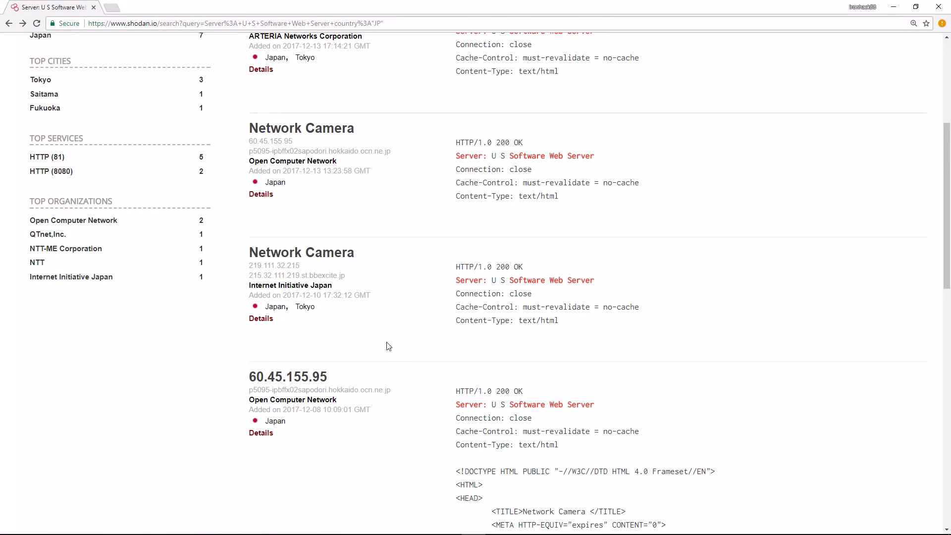
scroll(384, 342, "up", 1)
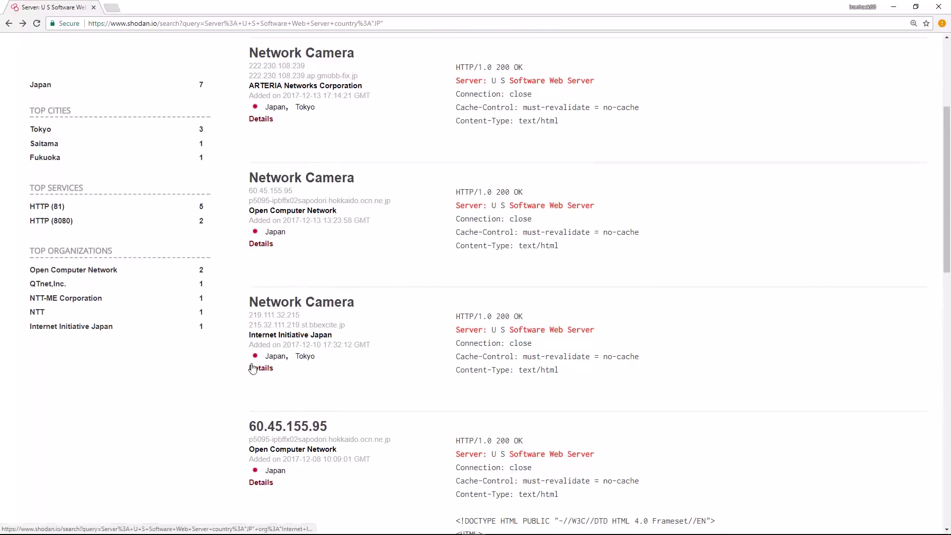
left_click(313, 307)
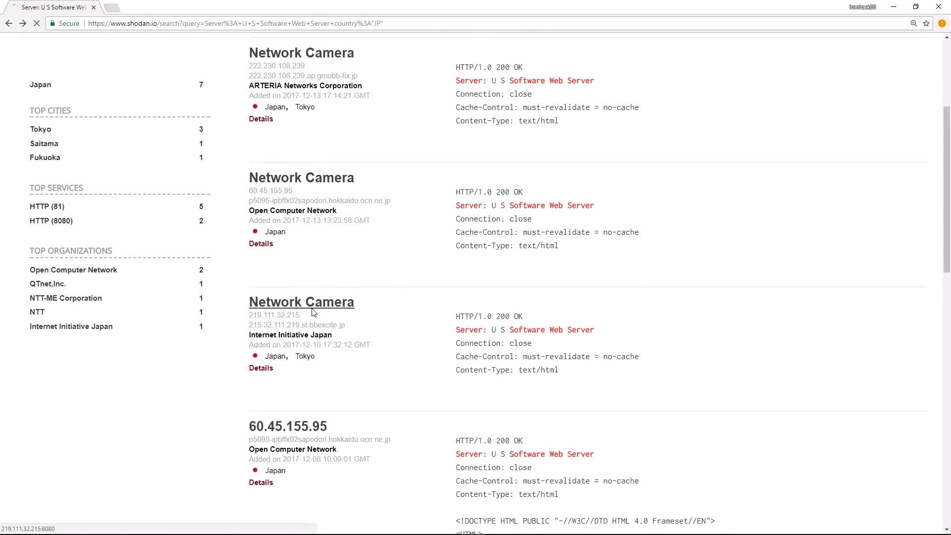
left_click(136, 24)
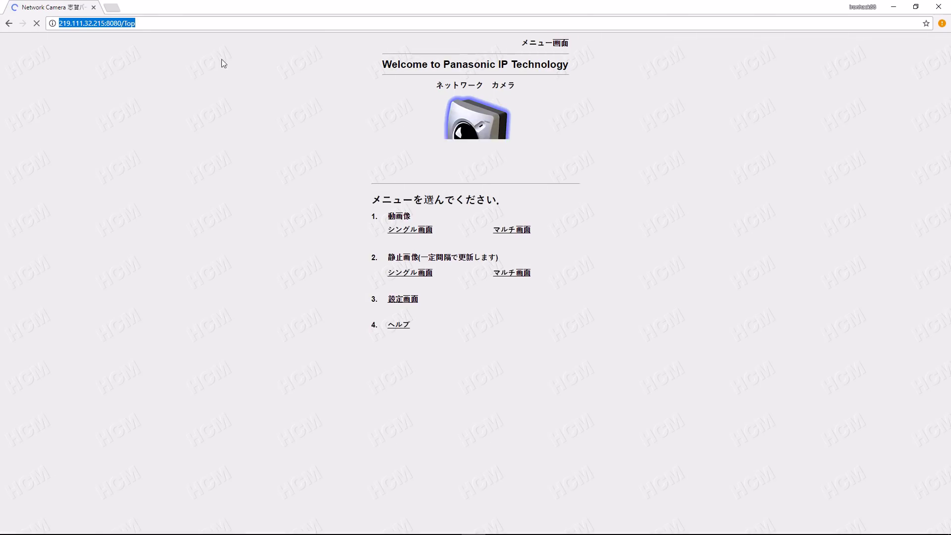
- Open the second camera's single live view at 640x480 resolution, enlarged to x1.5 display size
left_click(404, 230)
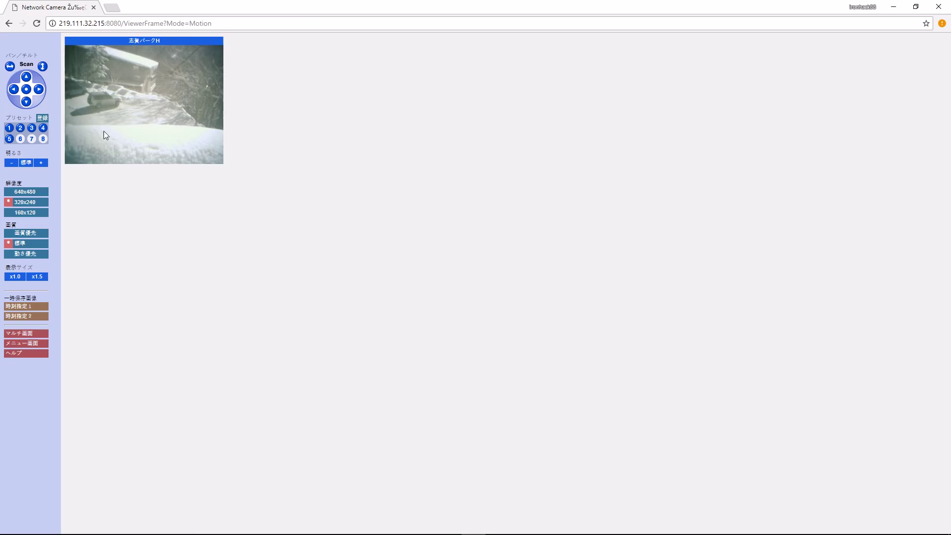
left_click(28, 192)
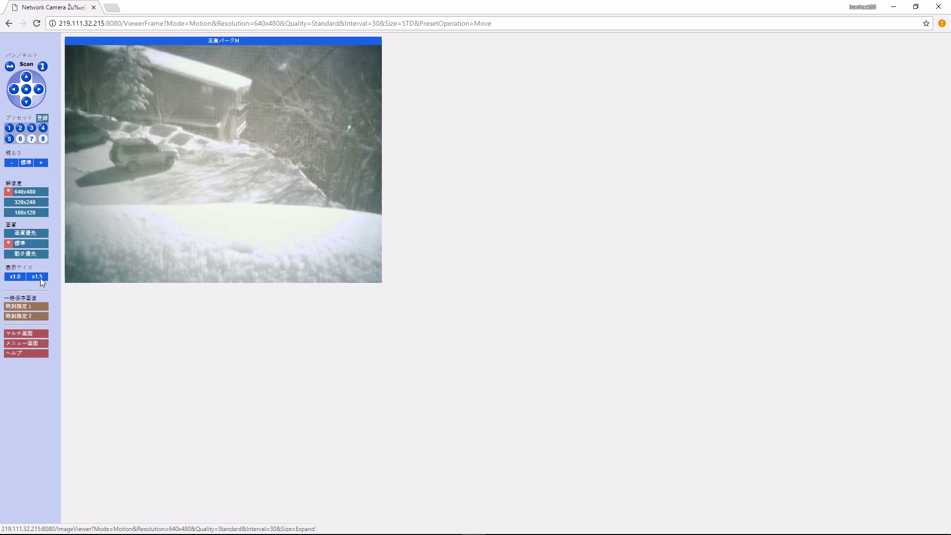
left_click(41, 278)
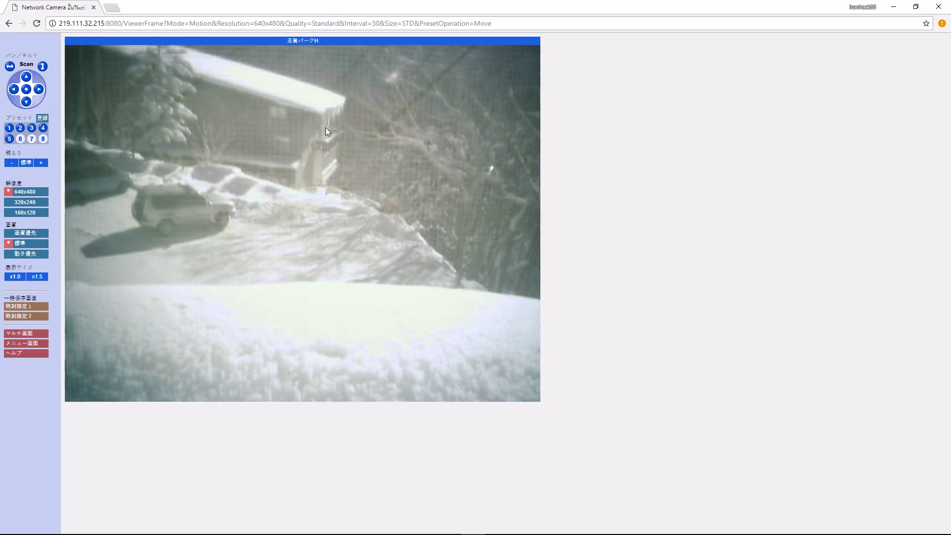
- Tilt the parking-lot camera up once and pan it left several times
left_click(27, 77)
left_click(14, 90)
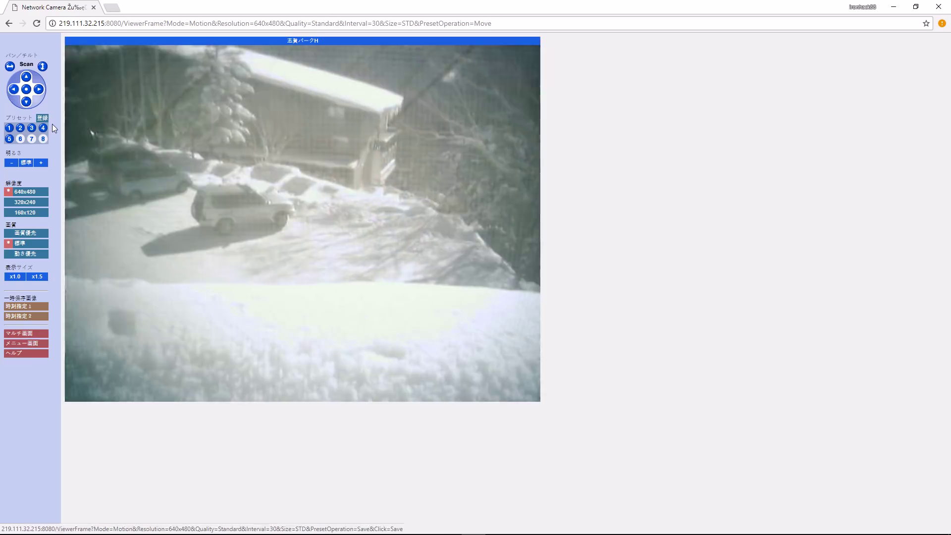
left_click(13, 91)
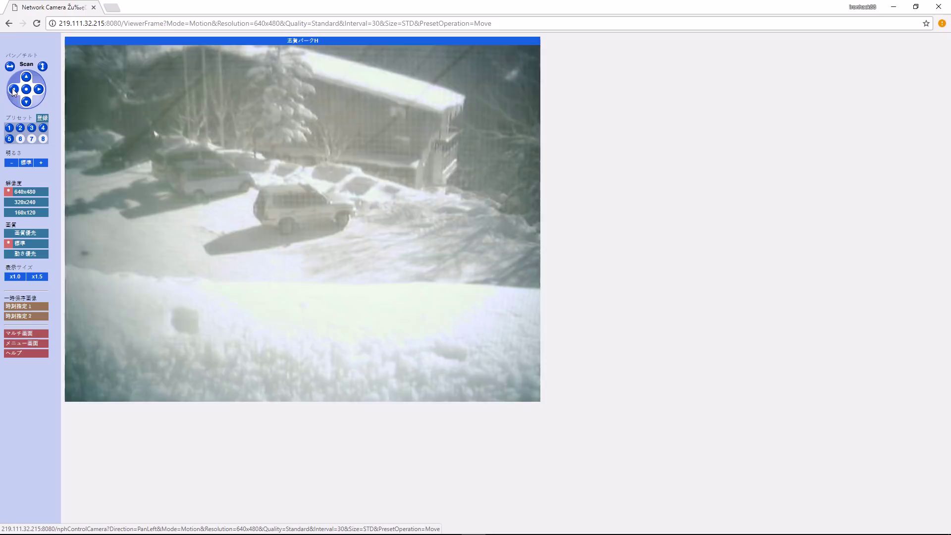
left_click(13, 90)
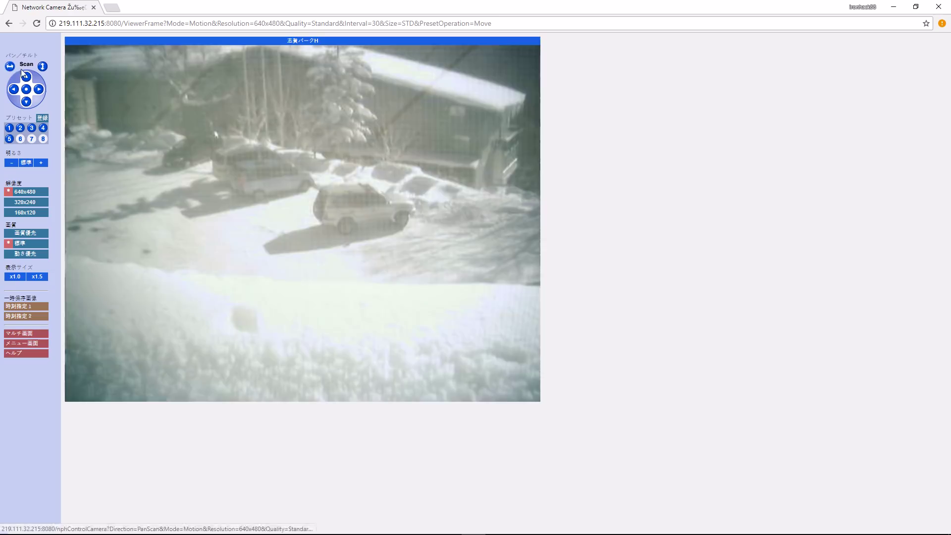
- Try a Scan sweep, re-aim the camera at the parking lot by clicking the image, then step back in history
left_click(94, 100)
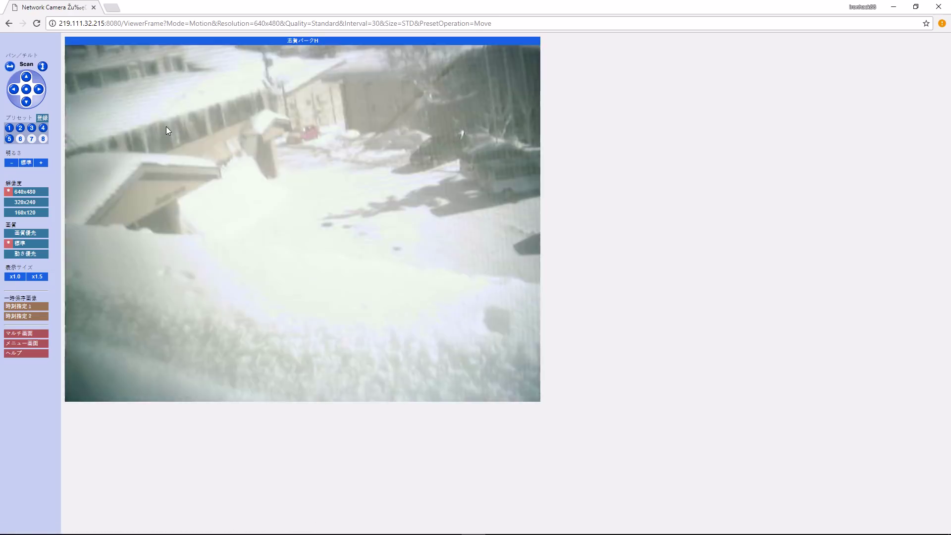
left_click(165, 126)
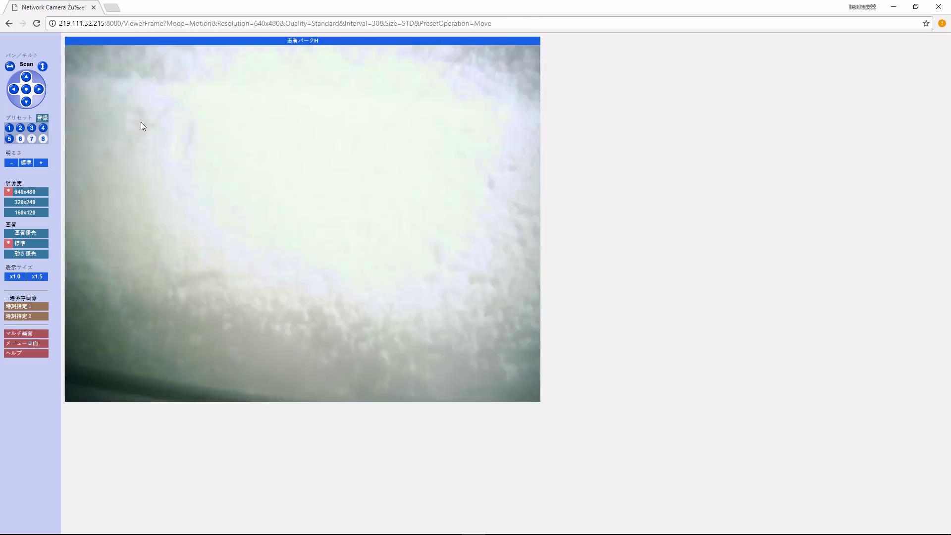
left_click(144, 126)
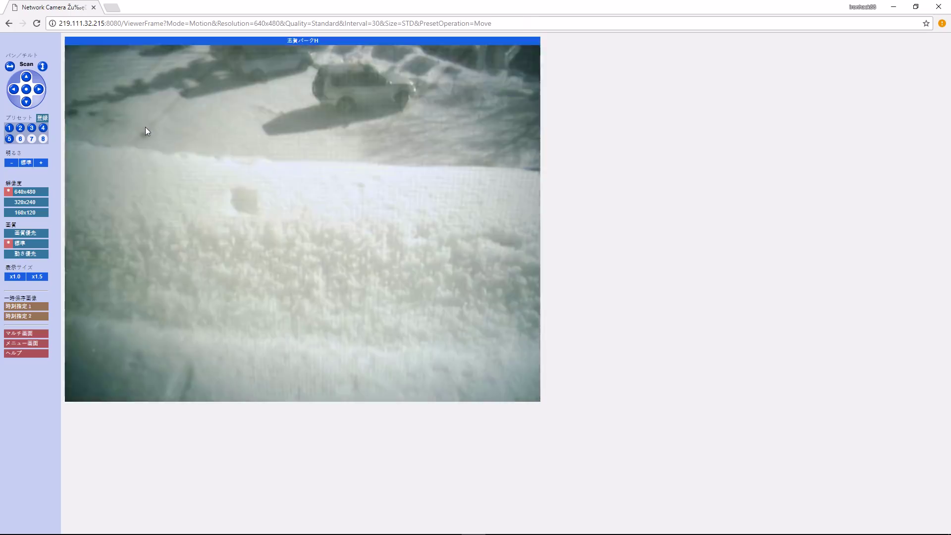
left_click(8, 24)
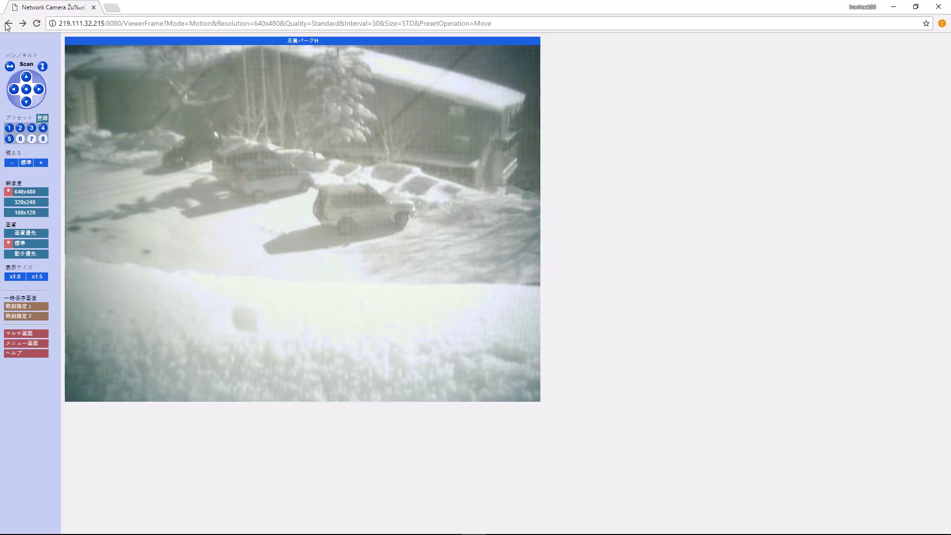
left_click(8, 26)
left_click(9, 25)
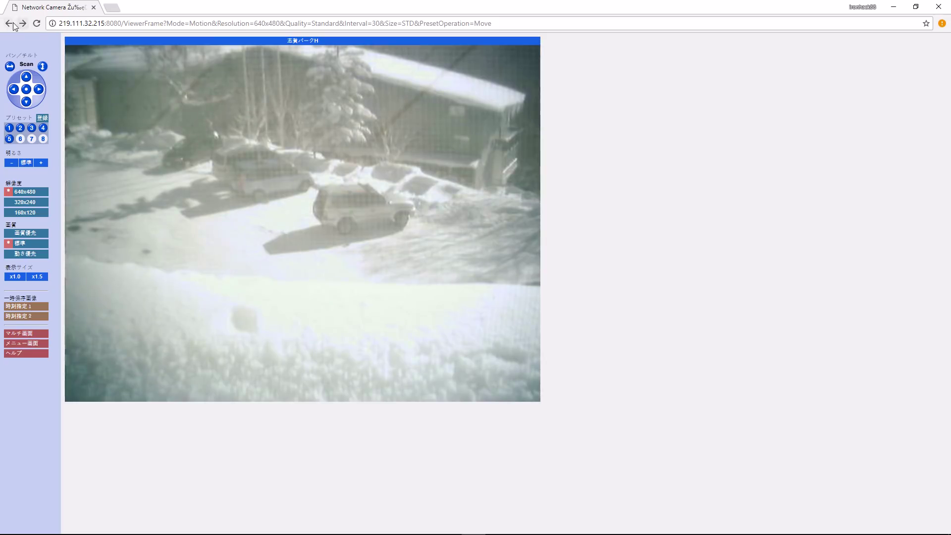
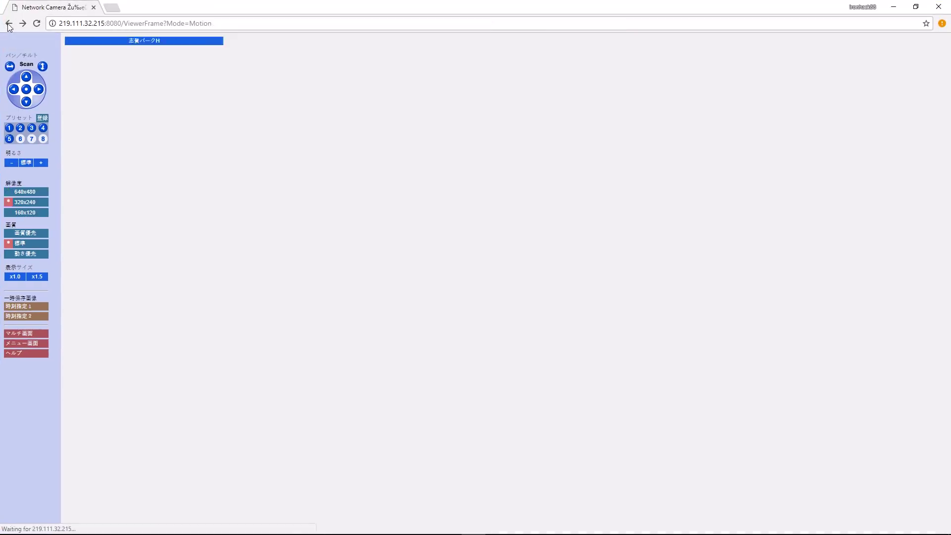
- Return to the 36 'Server: U S Software Web Server' results and select the query
left_click(8, 24)
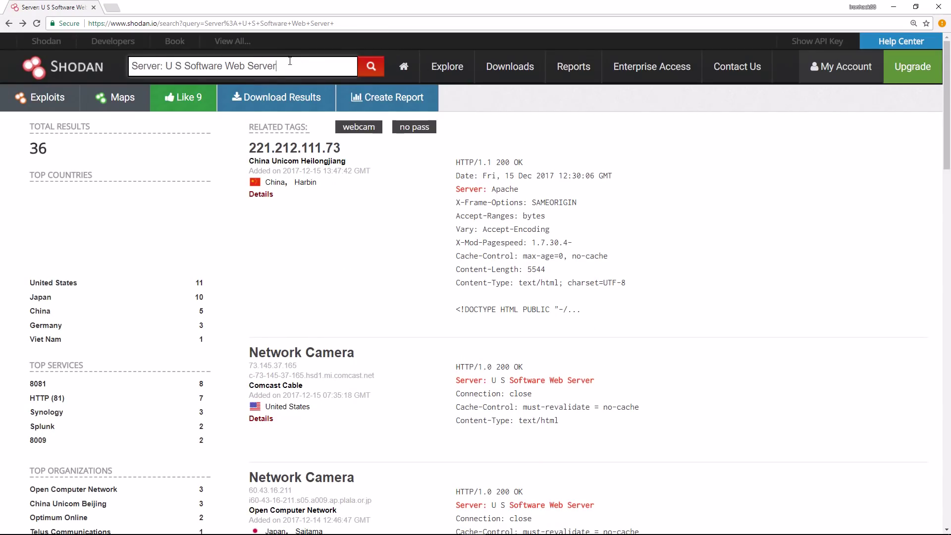
left_click_drag(287, 65, 133, 67)
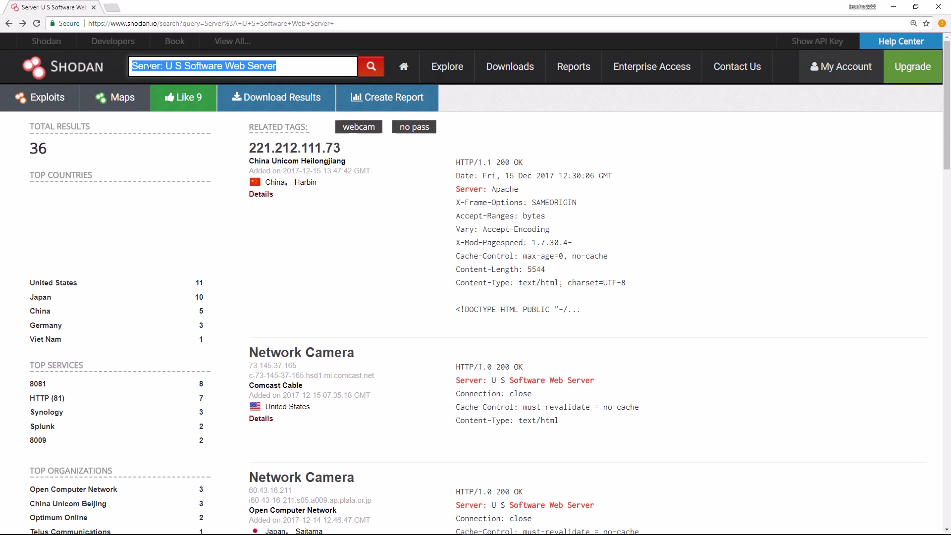
- Search port:445 and review the 1,145,933 total results of SMB-enabled hosts
type("port:445")
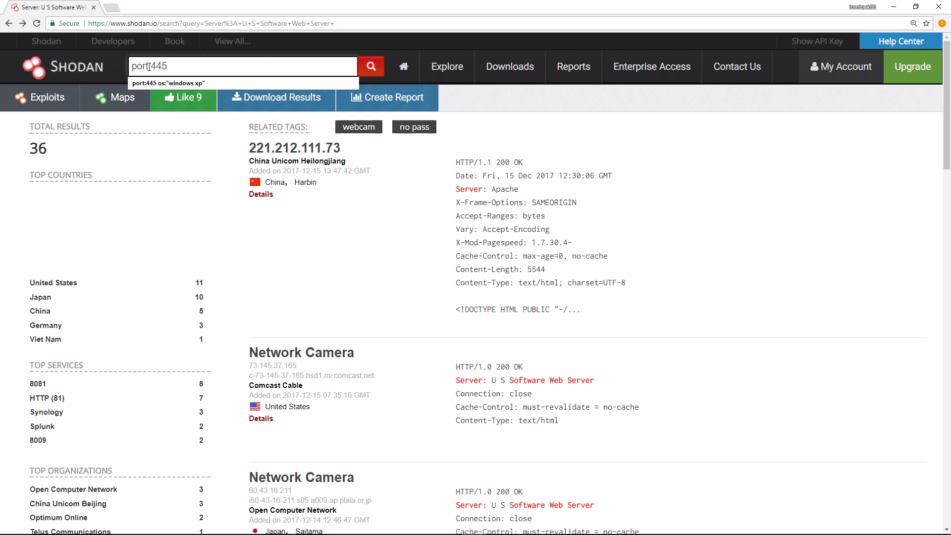
key("Return")
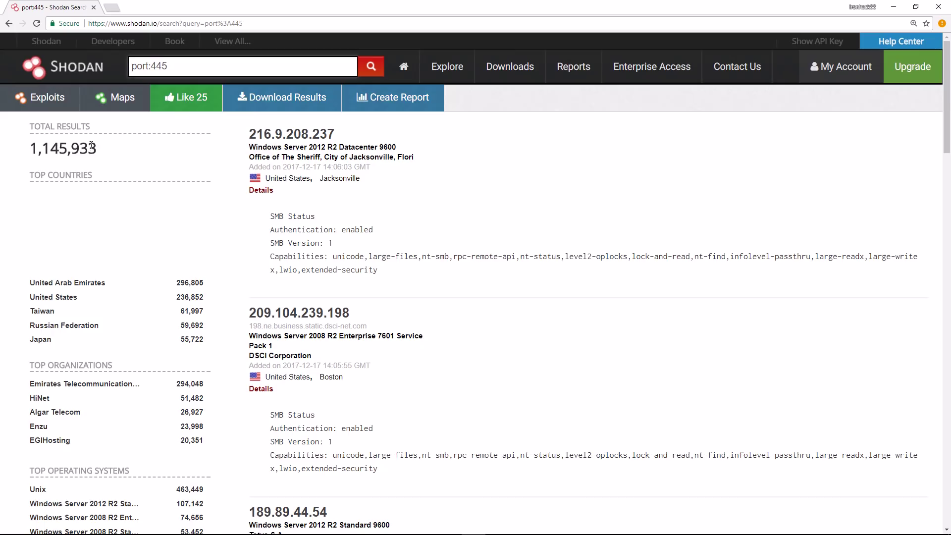
left_click_drag(99, 148, 21, 147)
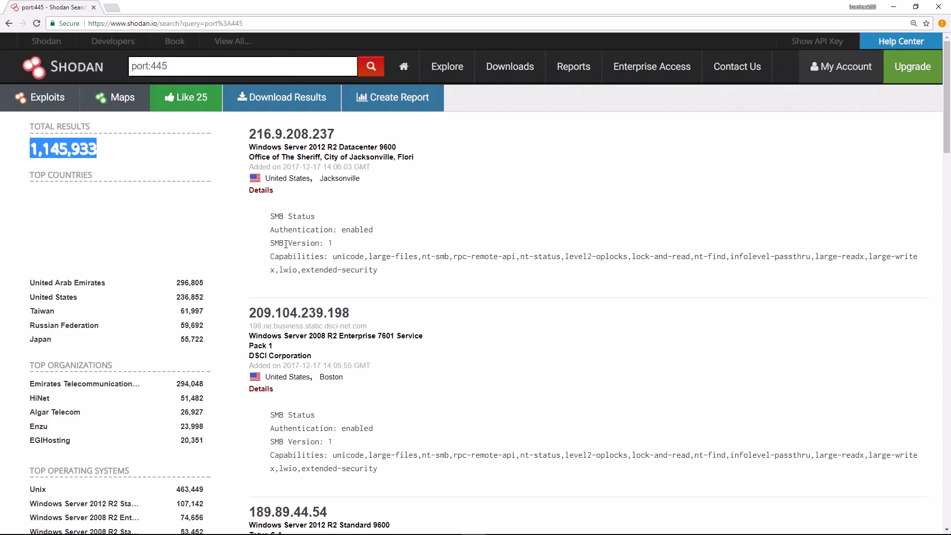
scroll(290, 245, "down", 1)
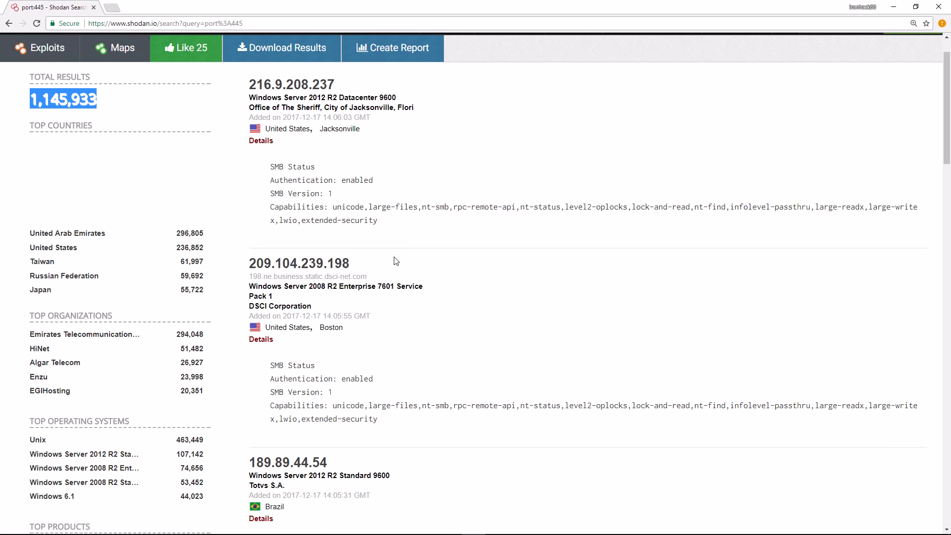
scroll(396, 261, "up", 1)
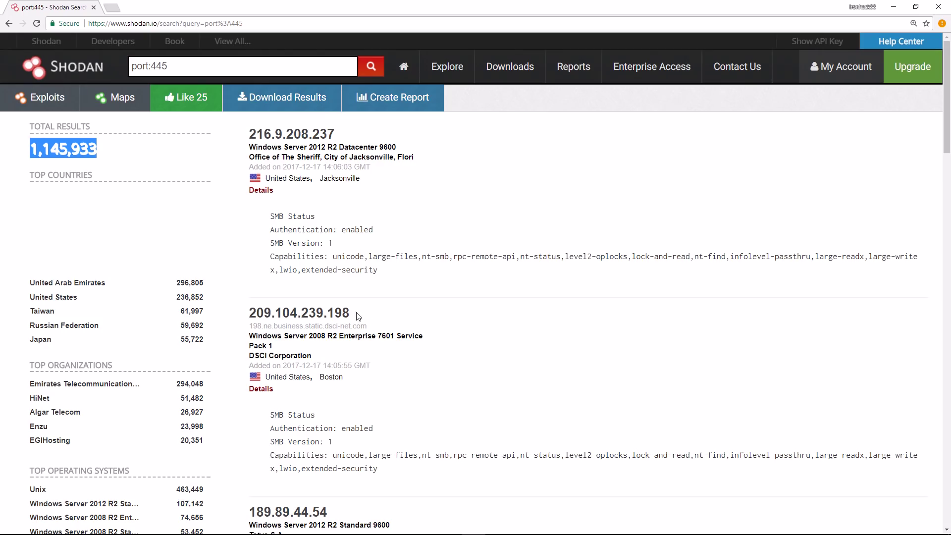
left_click(216, 67)
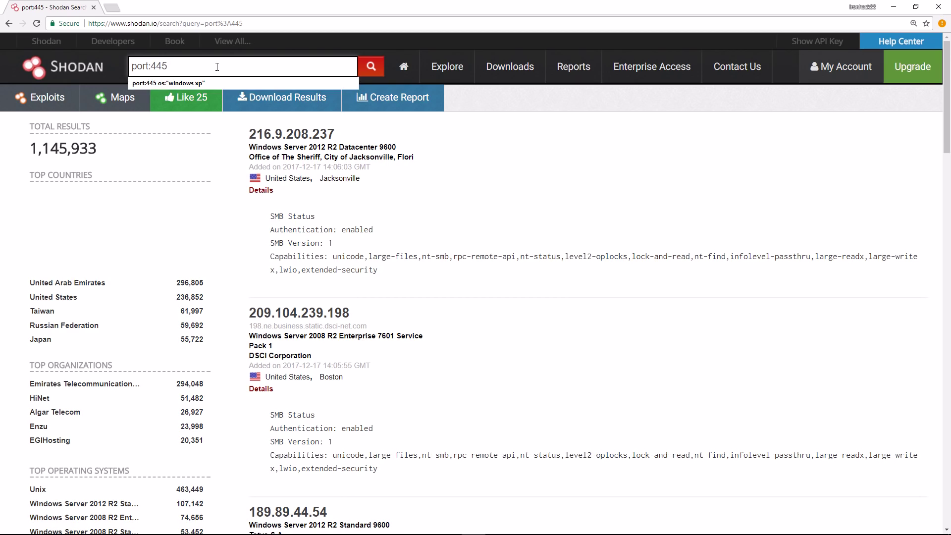
type("net:")
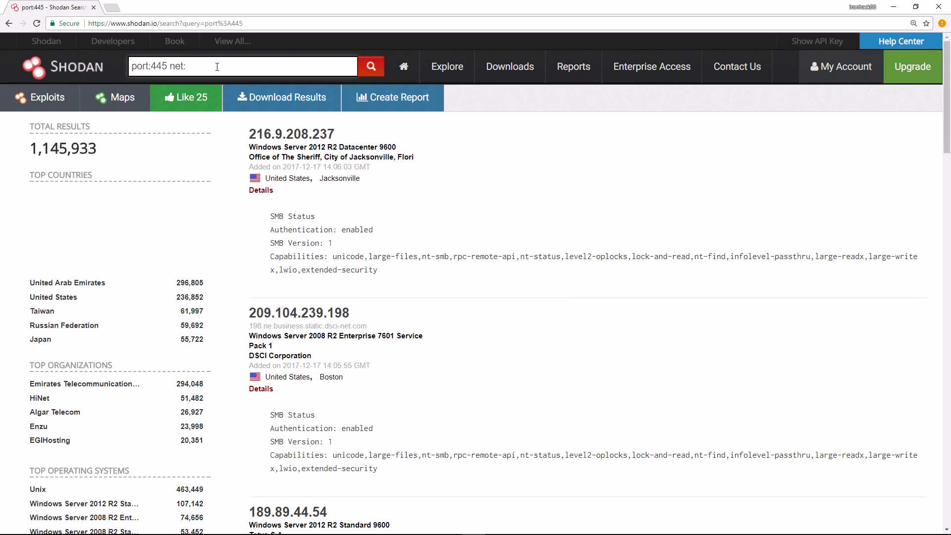
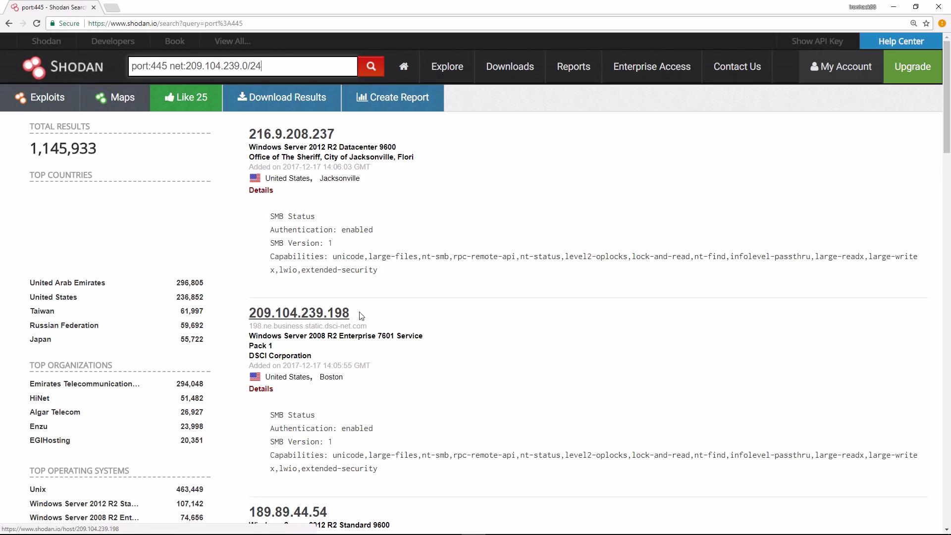
left_click(373, 68)
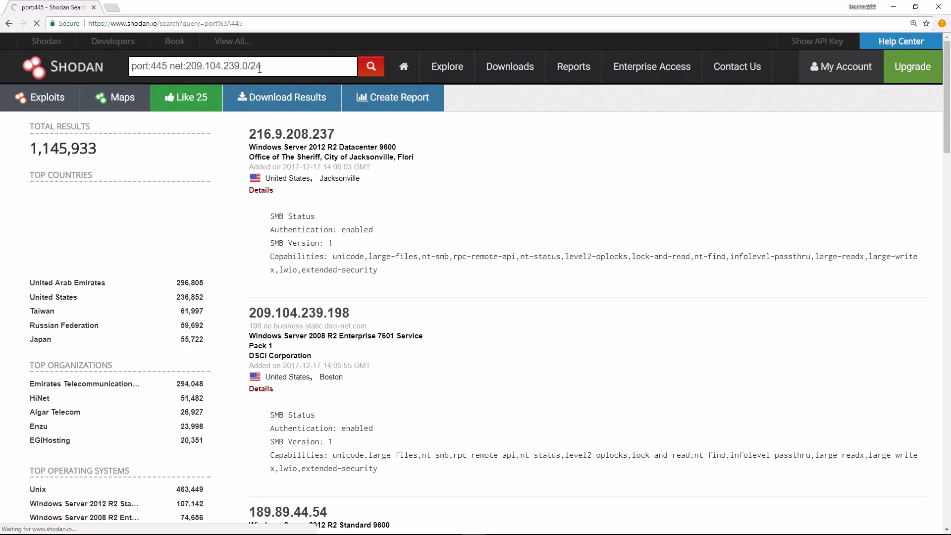
key("shift+Left")
key("shift+Left")
key("shift+Left")
key("shift+Left")
key("shift+Left")
key("shift+Left")
key("shift+Left")
key("shift+Left")
key("shift+Left")
key("shift+Left")
key("shift+Left")
key("shift+Left")
key("shift+Left")
key("shift+Left")
key("shift+Left")
key("shift+Left")
key("shift+Left")
key("shift+Left")
key("shift+Left")
key("shift+Left")
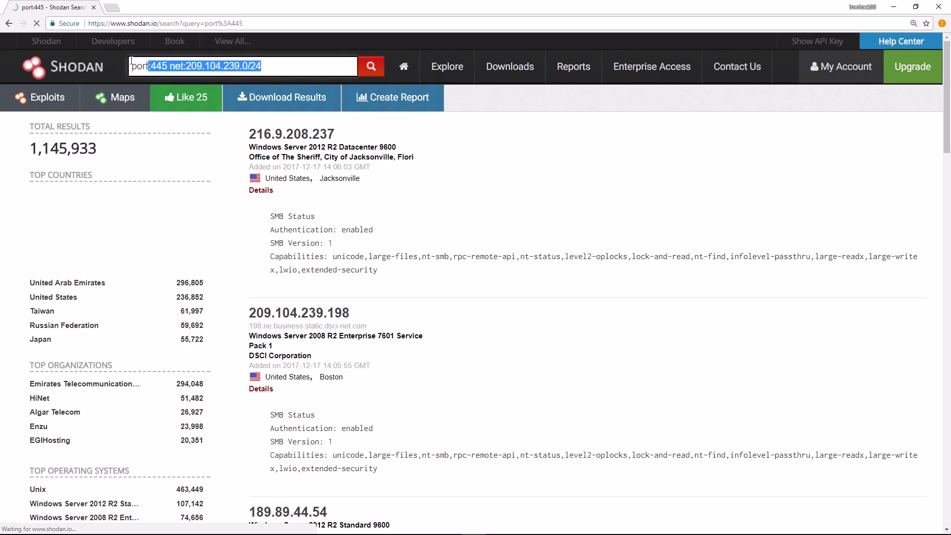
left_click(277, 64)
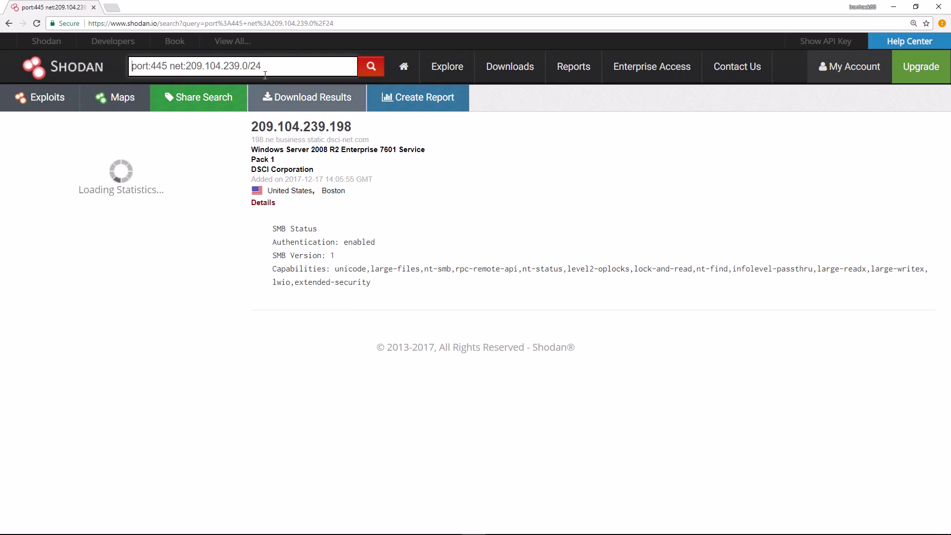
- Replace the net filter with os:"windows xp" and run the port:445 search
key("BackSpace")
key("BackSpace")
key("BackSpace")
key("BackSpace")
key("BackSpace")
key("BackSpace")
key("BackSpace")
key("BackSpace")
key("BackSpace")
key("BackSpace")
key("BackSpace")
key("BackSpace")
key("BackSpace")
key("BackSpace")
key("BackSpace")
key("BackSpace")
key("BackSpace")
key("BackSpace")
key("BackSpace")
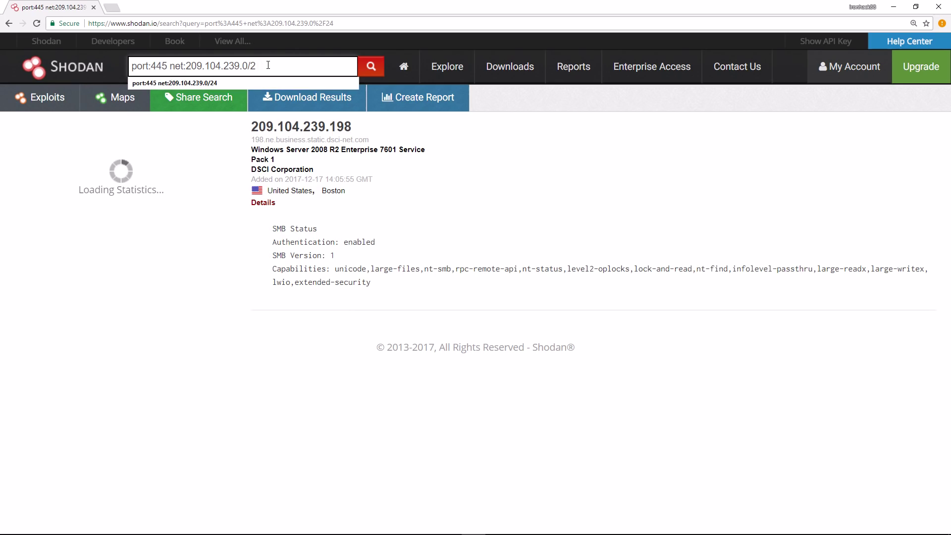
key("BackSpace")
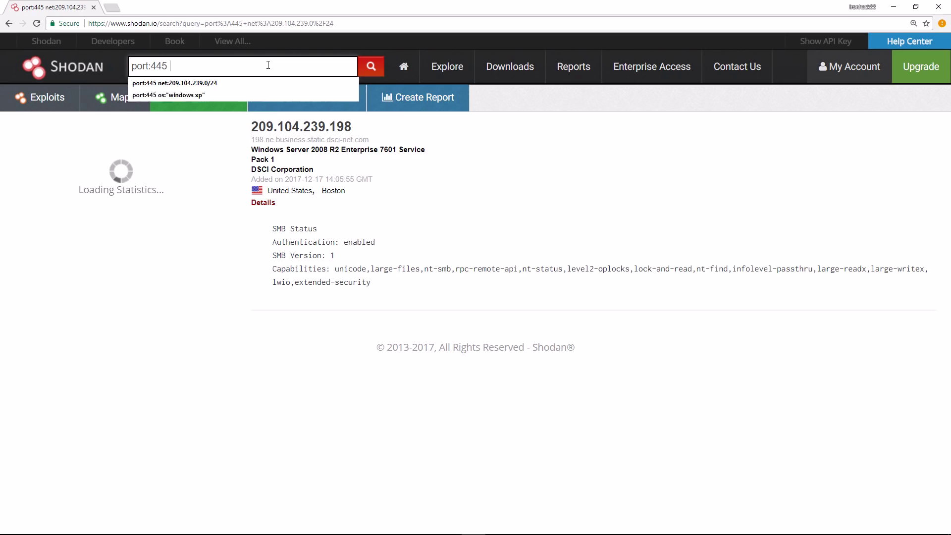
type("os:\"")
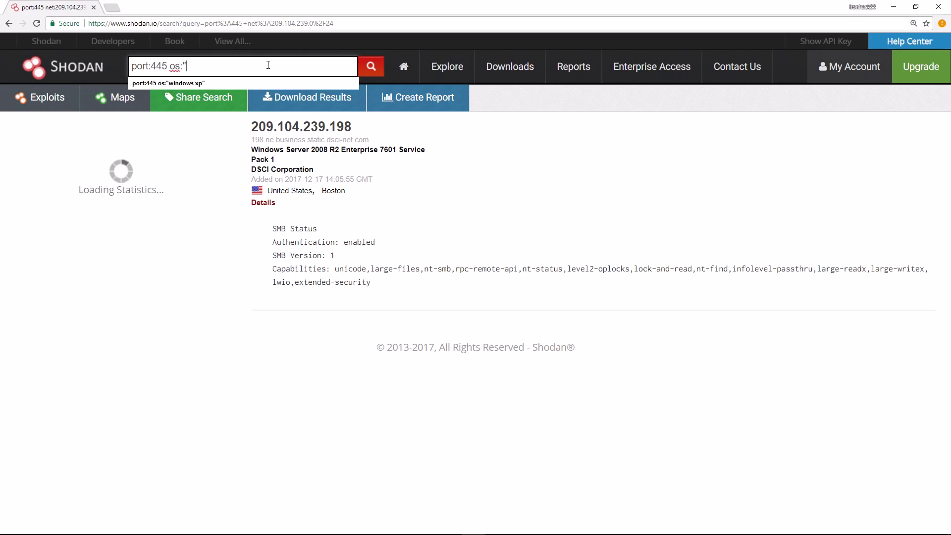
type("windows xp\"")
key("Down")
key("Return")
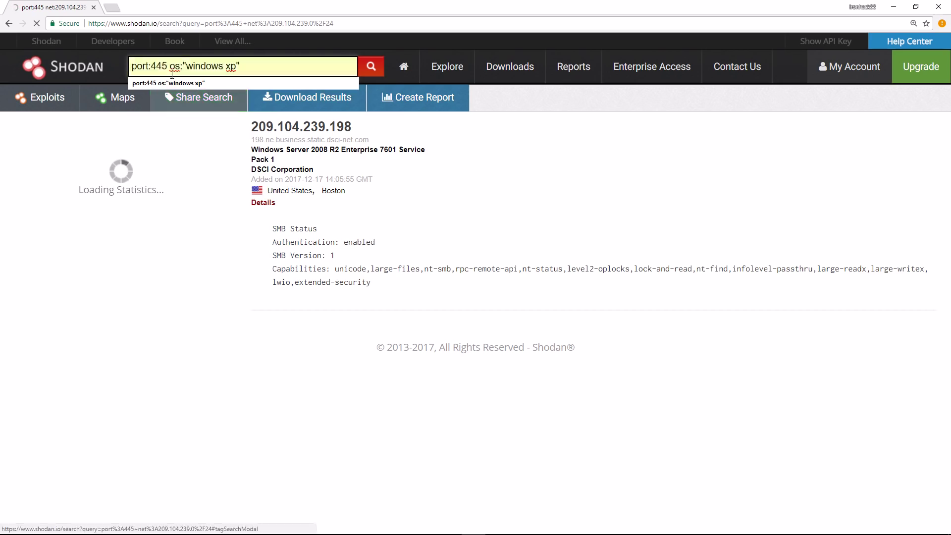
- Review the 23 Windows XP results, including the Hong Kong SP2 hosts
left_click_drag(170, 66, 143, 66)
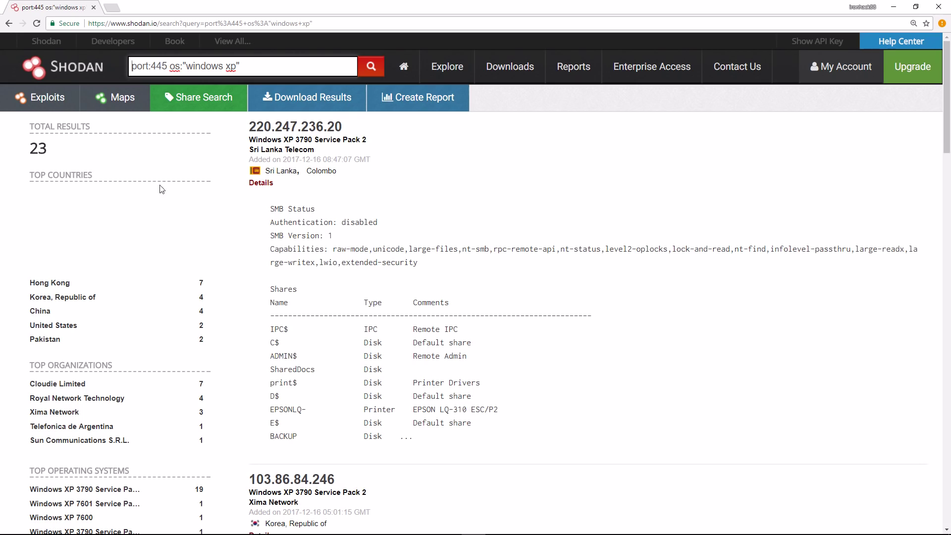
left_click_drag(63, 148, 27, 148)
scroll(333, 268, "down", 10)
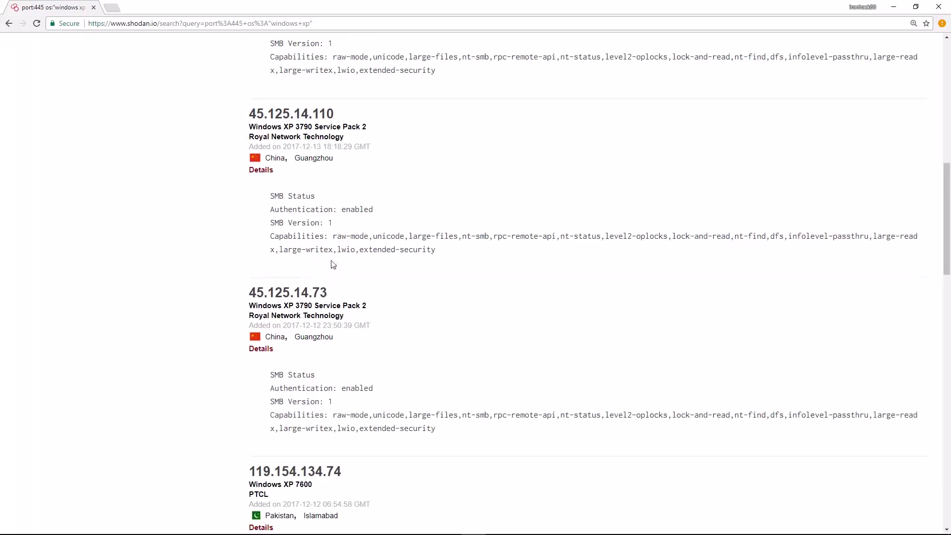
scroll(309, 206, "down", 6)
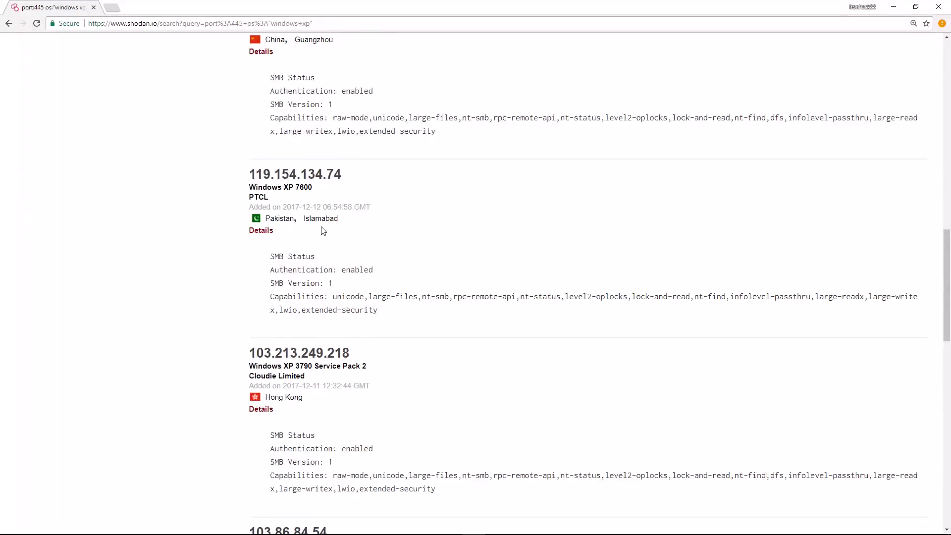
scroll(323, 231, "down", 5)
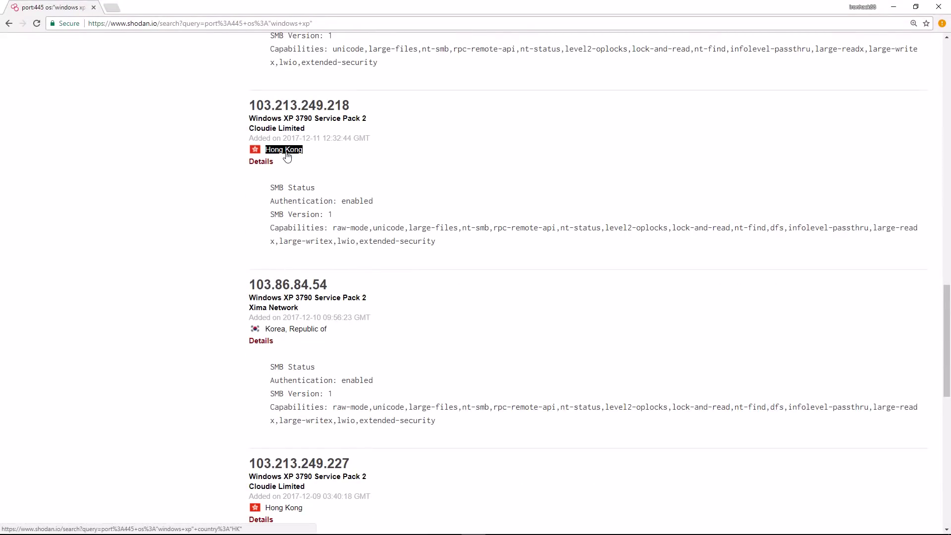
left_click(264, 162)
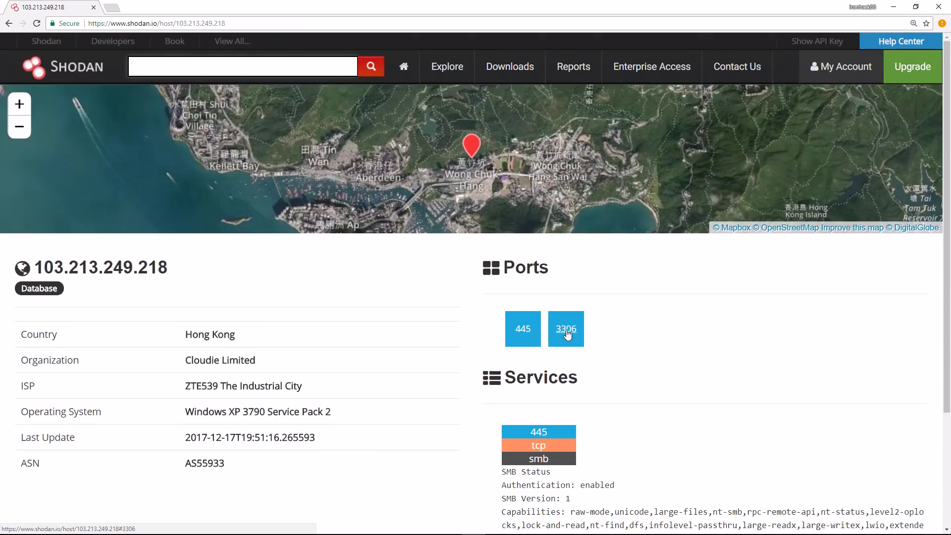
scroll(568, 335, "down", 3)
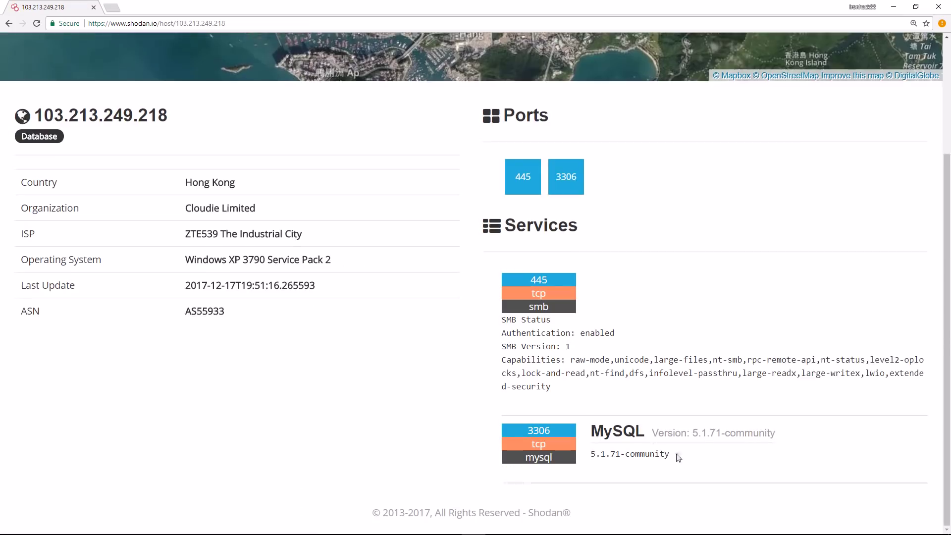
left_click_drag(679, 454, 605, 453)
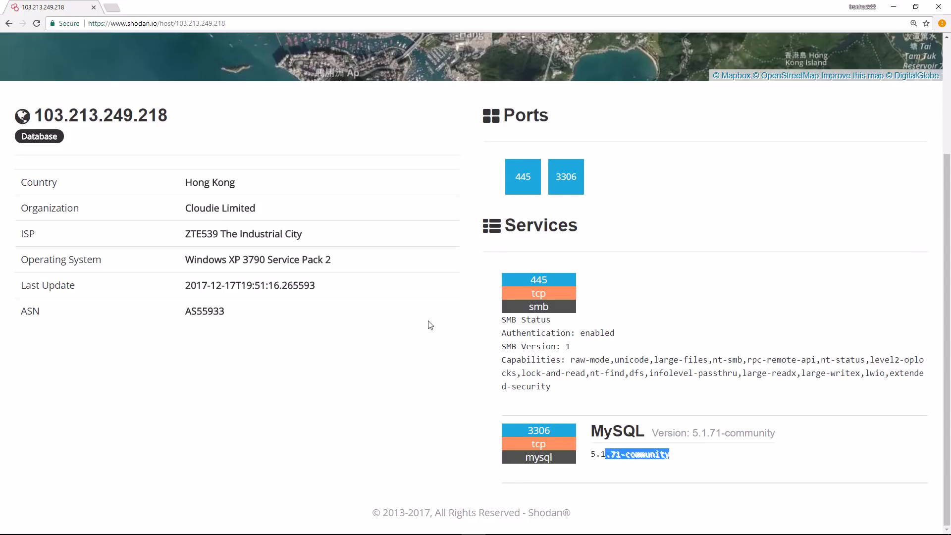
scroll(392, 322, "up", 3)
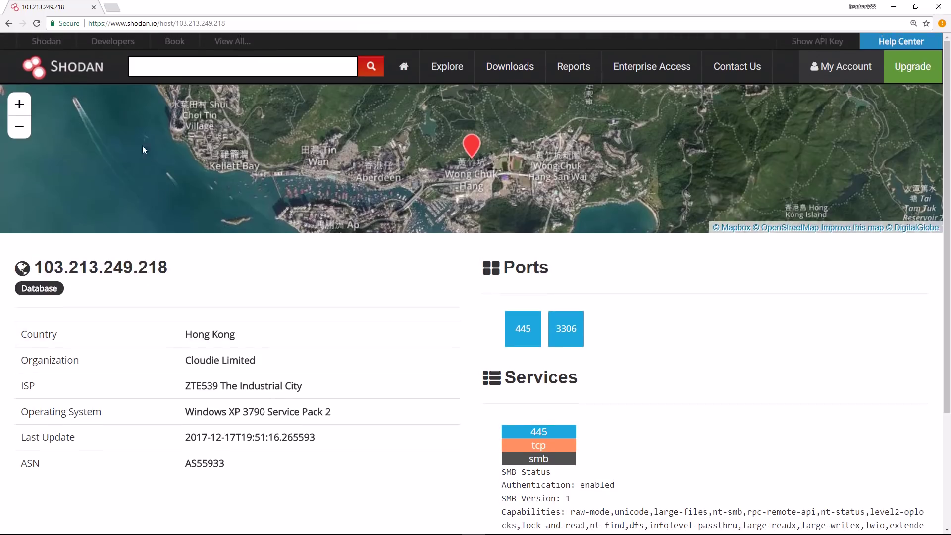
- Navigate from the Shodan home page via Explore to Industrial Control Systems
left_click(9, 25)
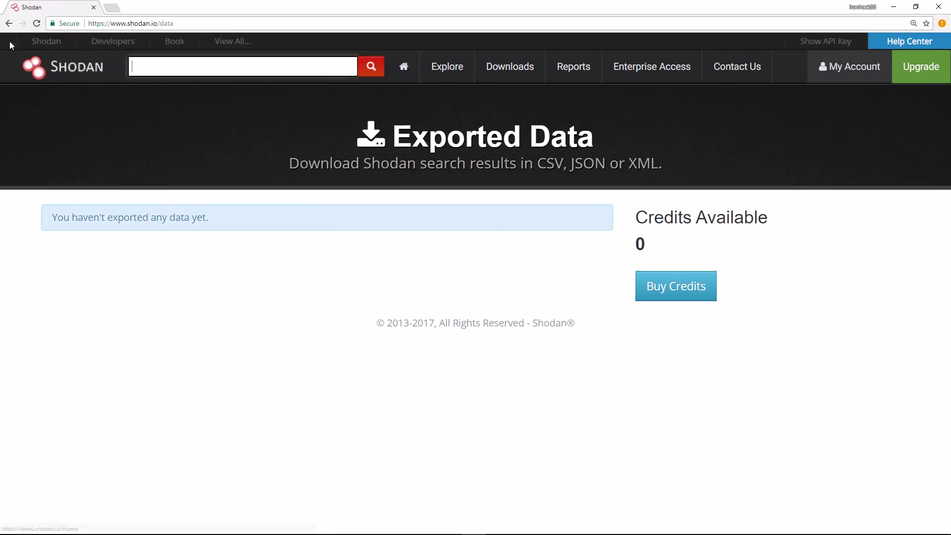
left_click(38, 44)
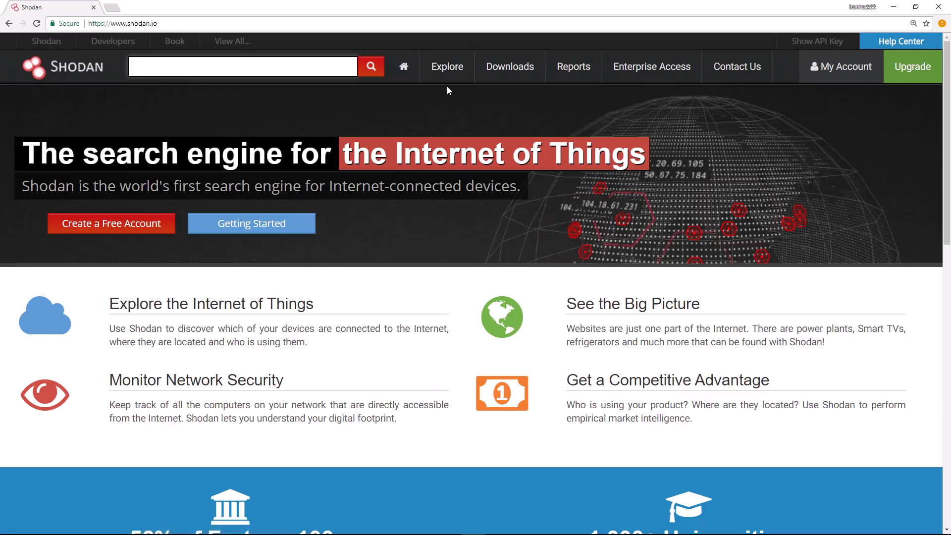
left_click(511, 75)
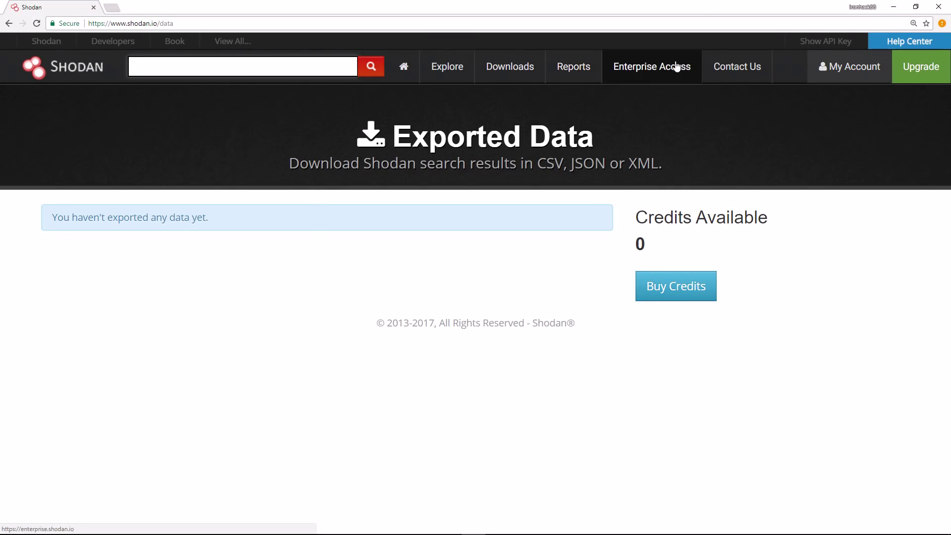
left_click(300, 72)
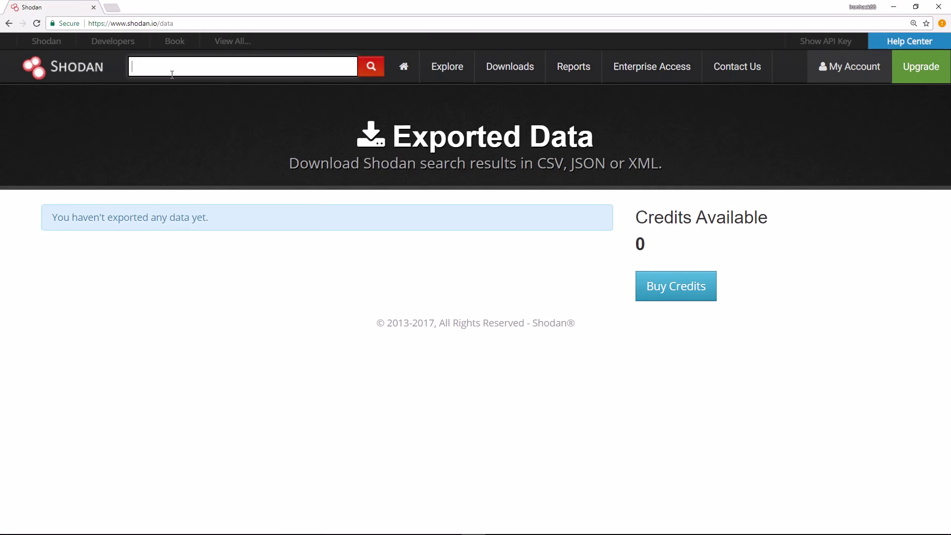
left_click(50, 42)
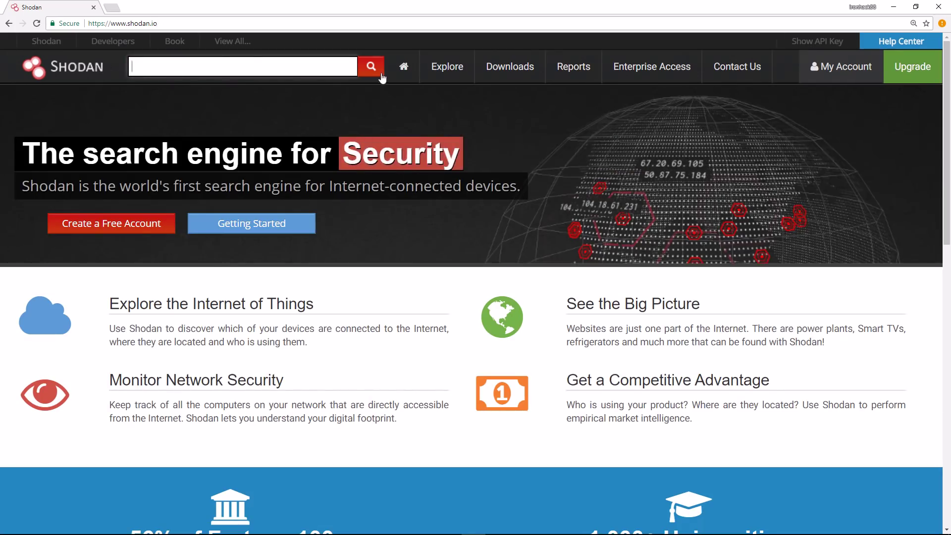
left_click(437, 70)
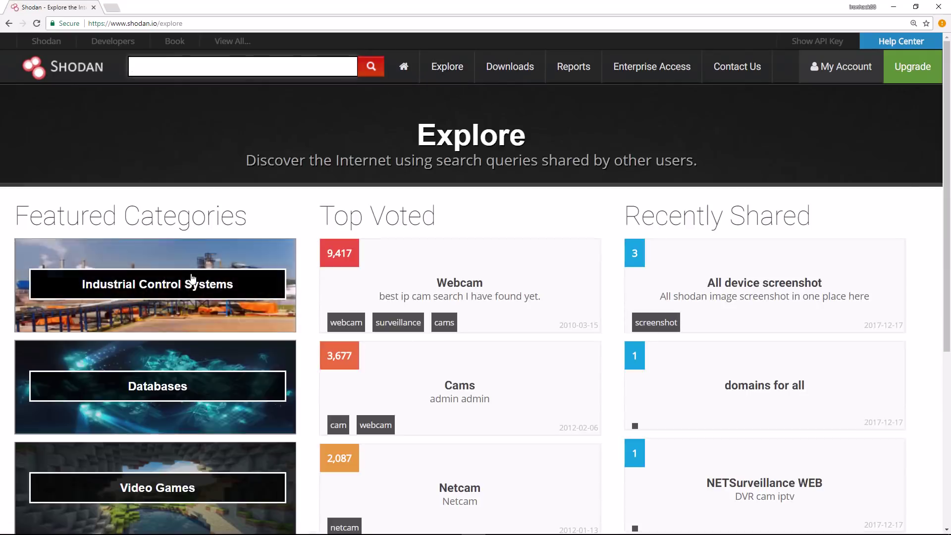
left_click(192, 280)
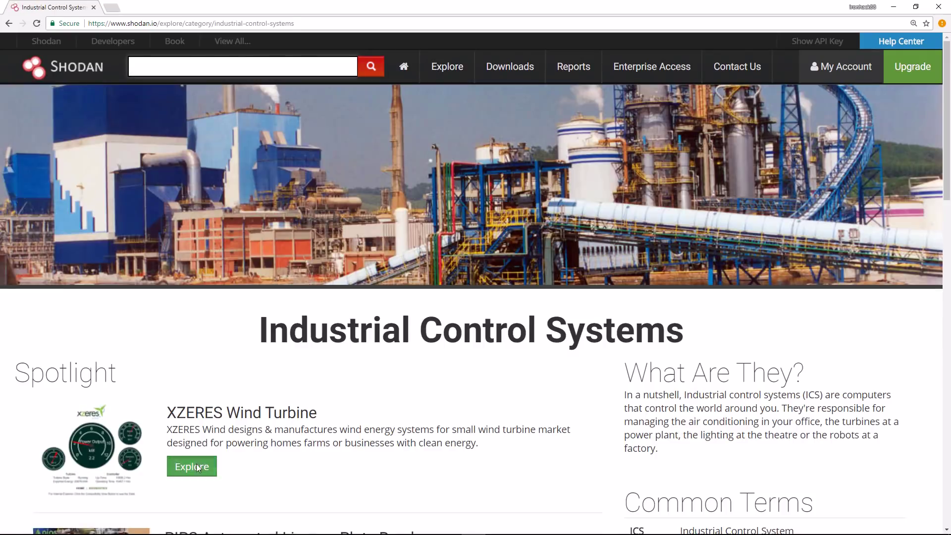
- Search XZERES Wind Turbine devices and queue a report titled 'Xxeres'
left_click(199, 468)
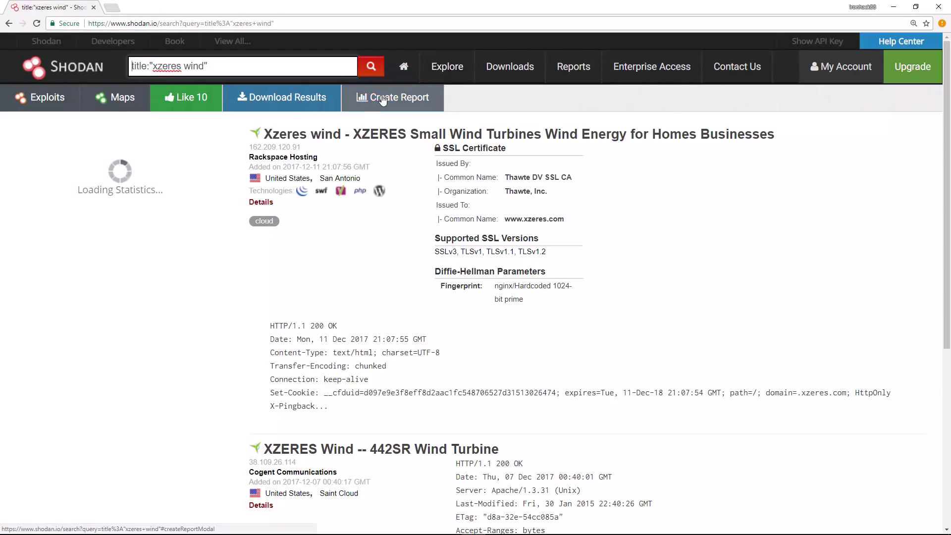
left_click(381, 95)
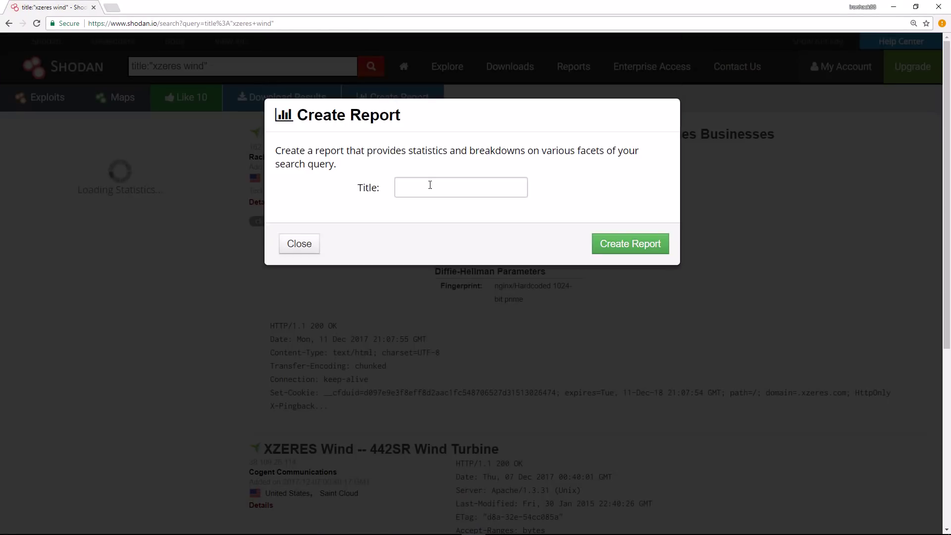
left_click(429, 182)
type("Z")
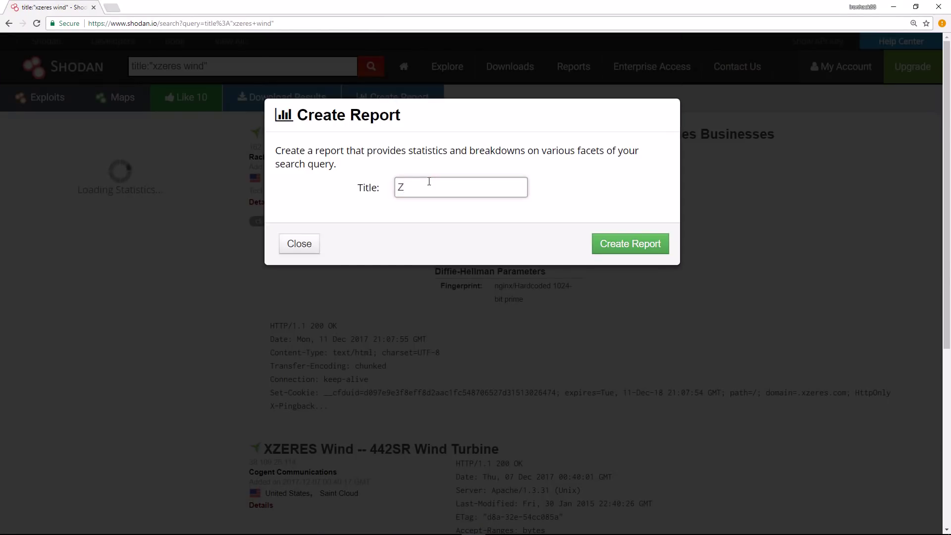
key("BackSpace")
type("Xxe")
key("BackSpace")
key("BackSpace")
key("BackSpace")
key("BackSpace")
type("xeres")
left_click(614, 247)
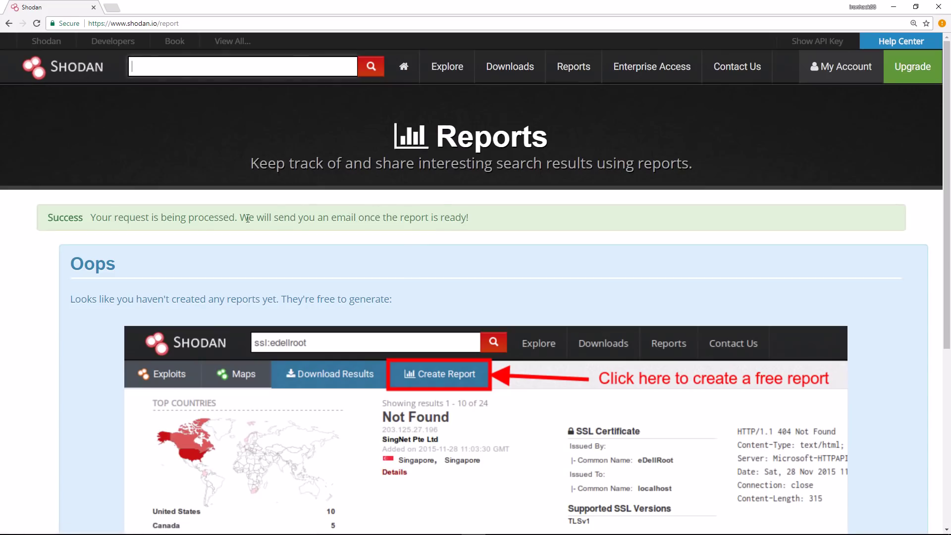
left_click_drag(468, 218, 204, 217)
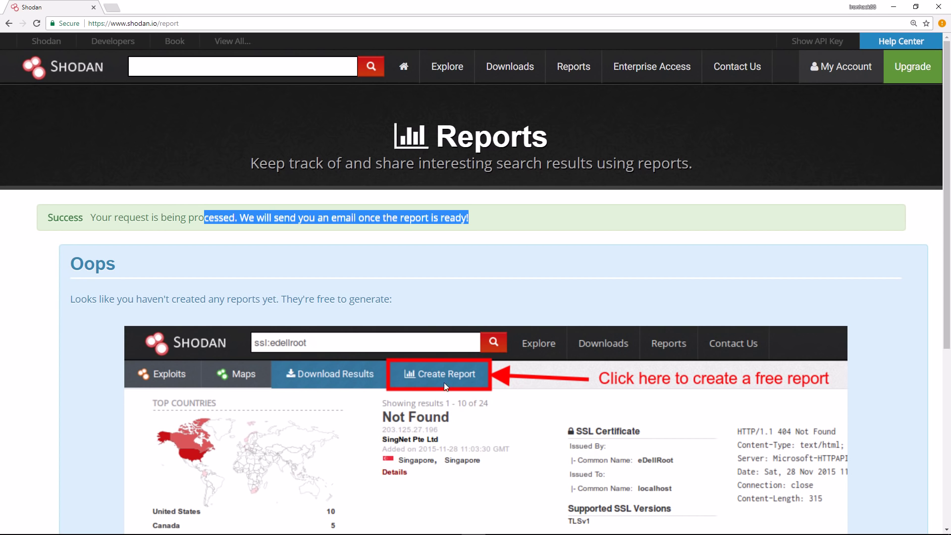
scroll(336, 330, "down", 6)
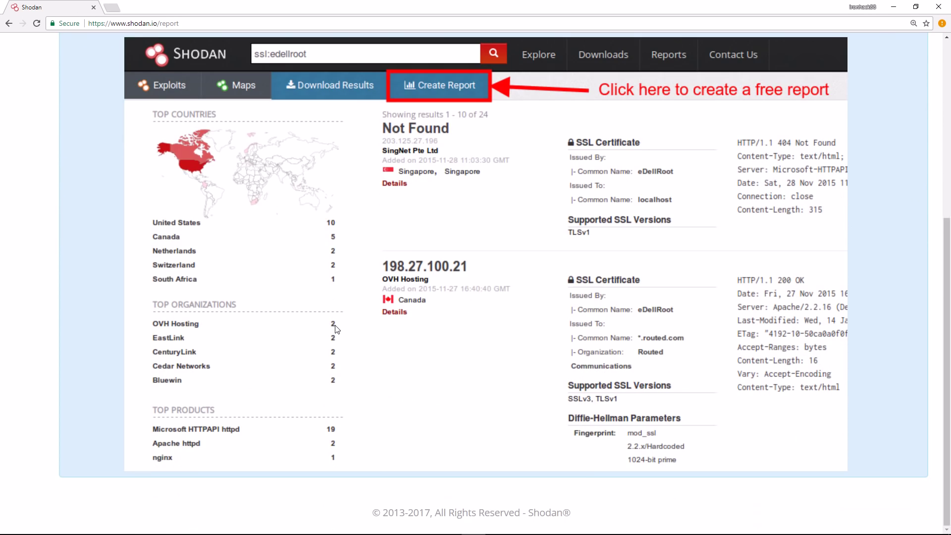
scroll(335, 327, "up", 6)
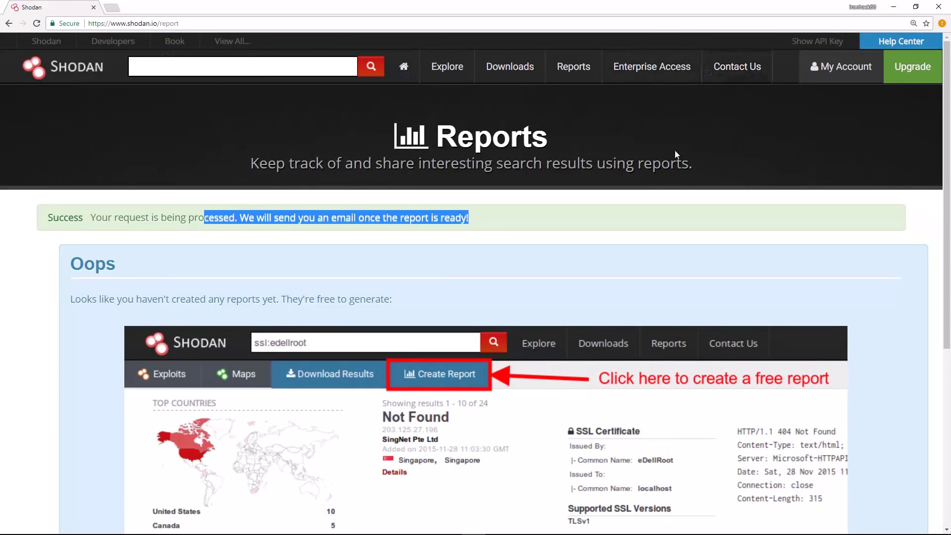
mouse_move(448, 530)
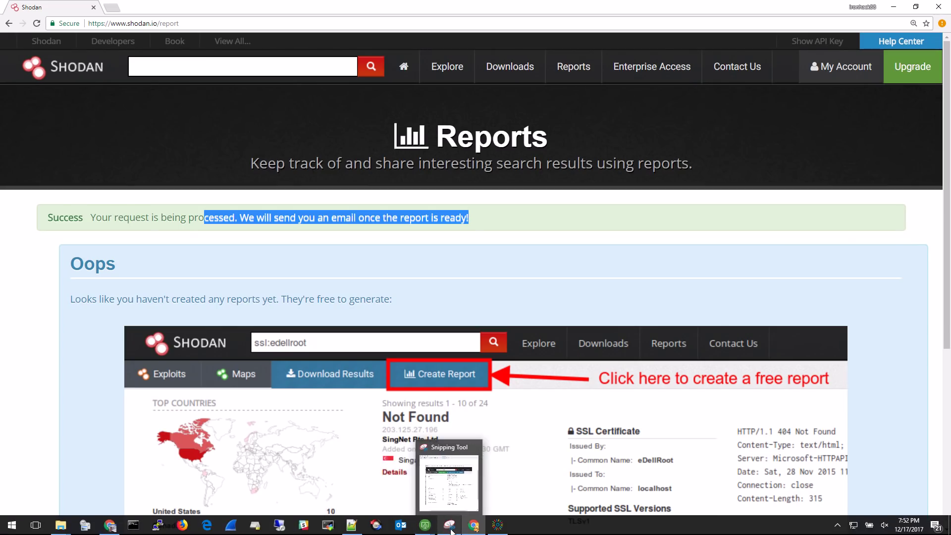
mouse_move(497, 532)
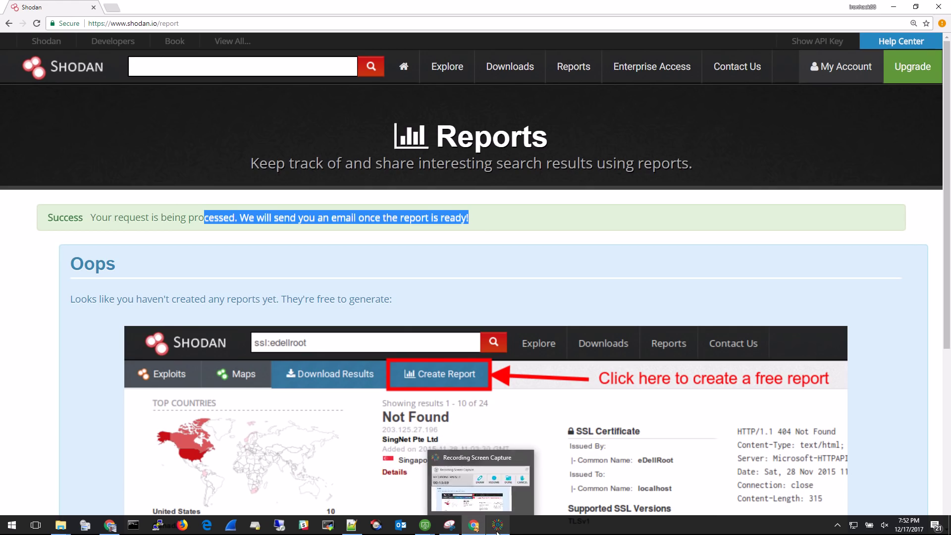